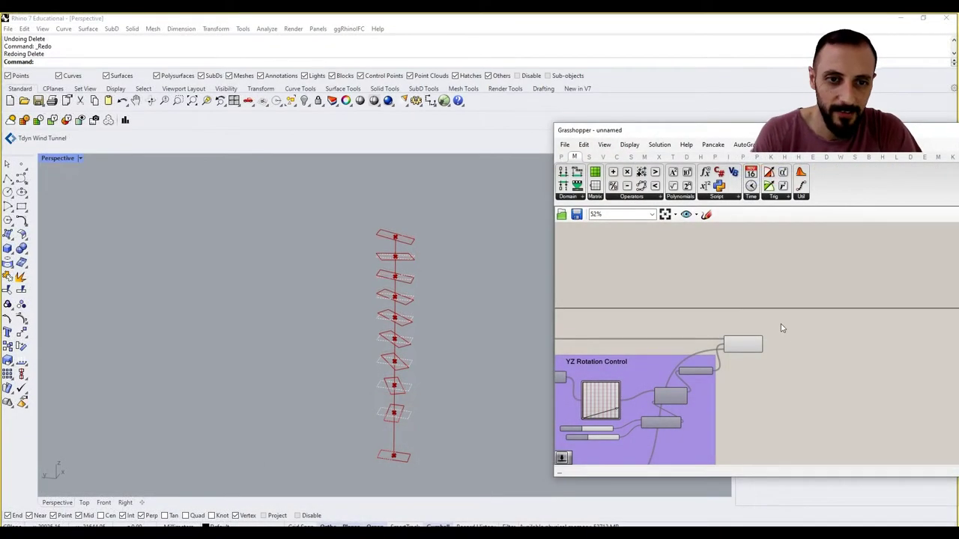
# Shift the last Rotate component slightly aside and add a Scale component after it on the canvas
pyautogui.scroll(3, 781, 328)
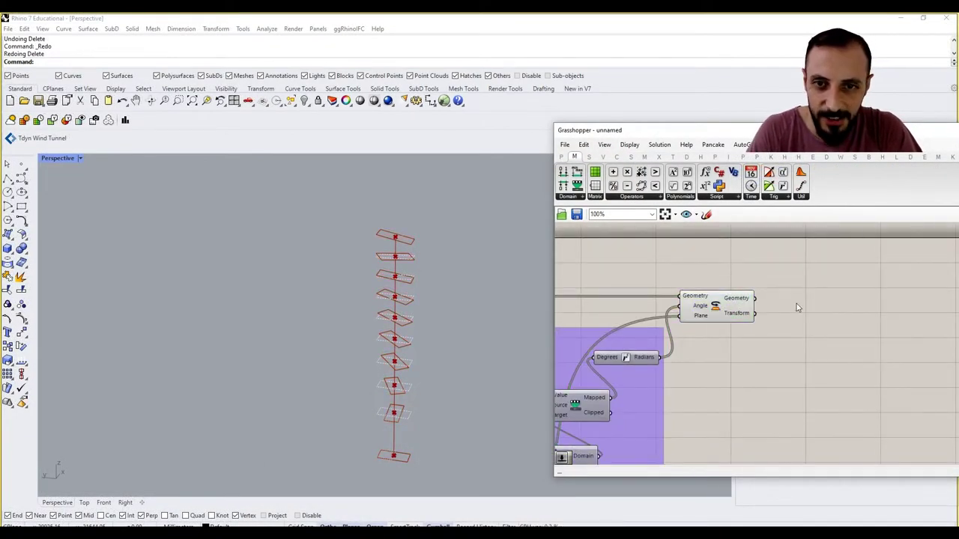
pyautogui.moveTo(796, 303); pyautogui.dragTo(806, 290, button='right')
pyautogui.moveTo(720, 291); pyautogui.dragTo(747, 293)
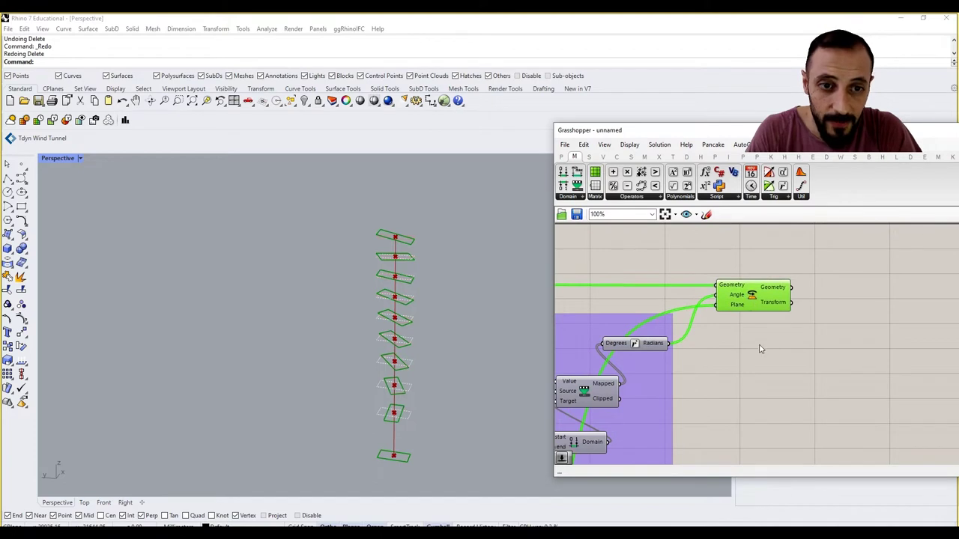
pyautogui.keyDown('shift'); pyautogui.moveTo(368, 285); pyautogui.dragTo(367, 257, button='right'); pyautogui.keyUp('shift')
pyautogui.scroll(-2, 366, 255)
pyautogui.click(846, 337)
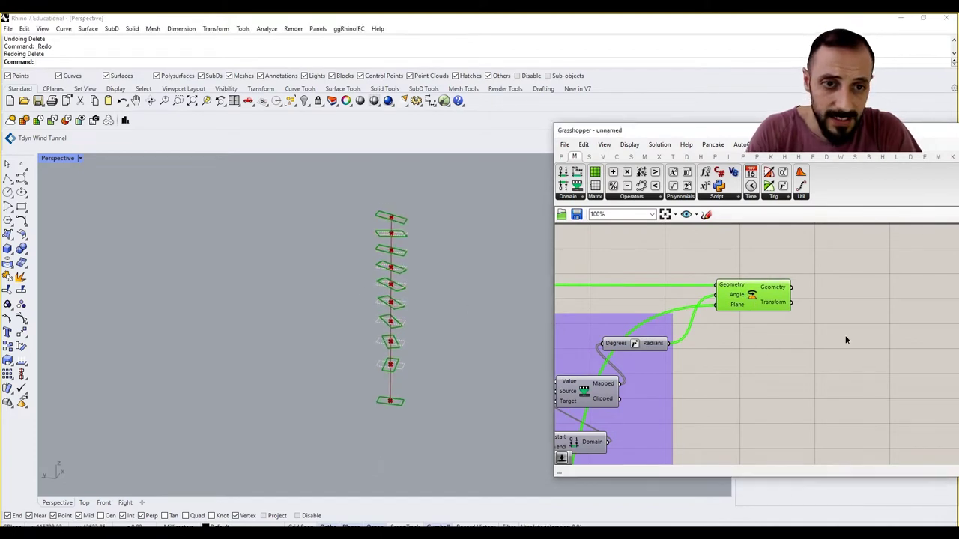
pyautogui.doubleClick(846, 340)
pyautogui.write('sca')
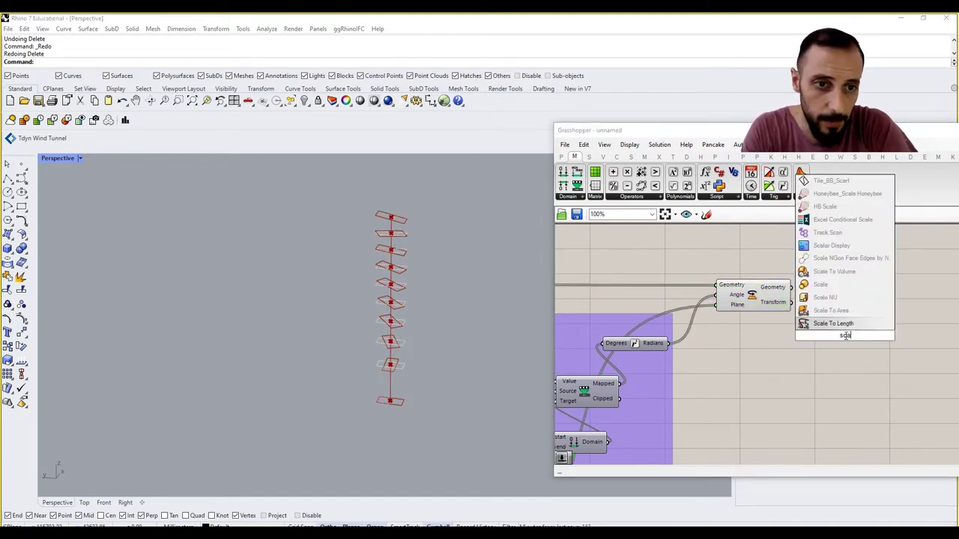
pyautogui.click(833, 298)
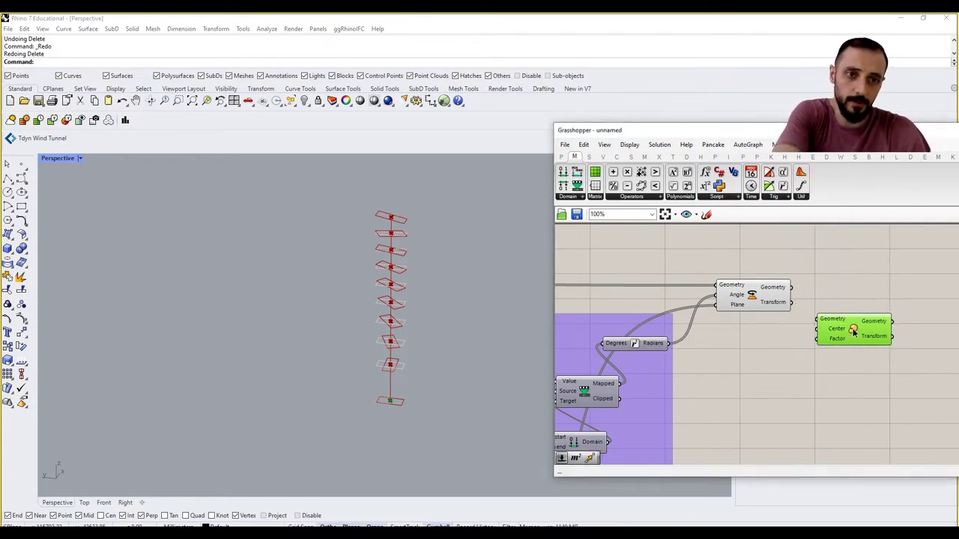
# Feed the rotated geometry into the Scale component's Geometry input and line it up with the Rotate component
pyautogui.moveTo(822, 300); pyautogui.dragTo(801, 283, button='right')
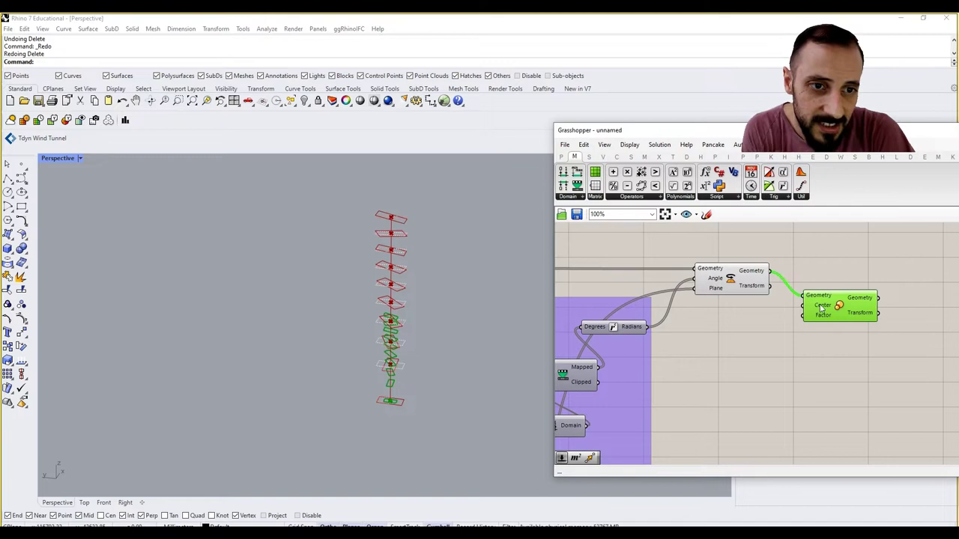
pyautogui.moveTo(803, 296); pyautogui.dragTo(844, 272)
pyautogui.click(839, 319)
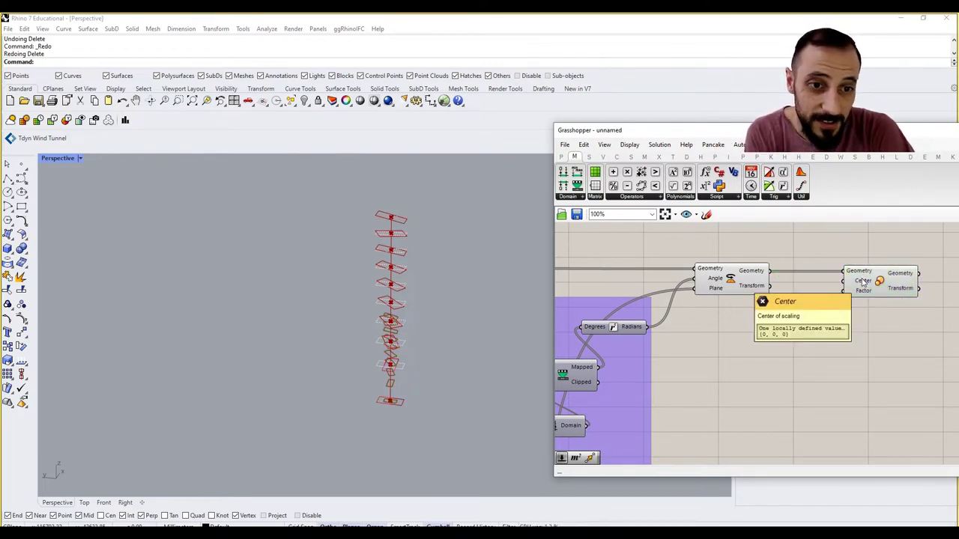
# Add an Area component fed by the rotated geometry and connect its Centroid output to the Scale component's Center input
pyautogui.write('Angle')
pyautogui.doubleClick(805, 353)
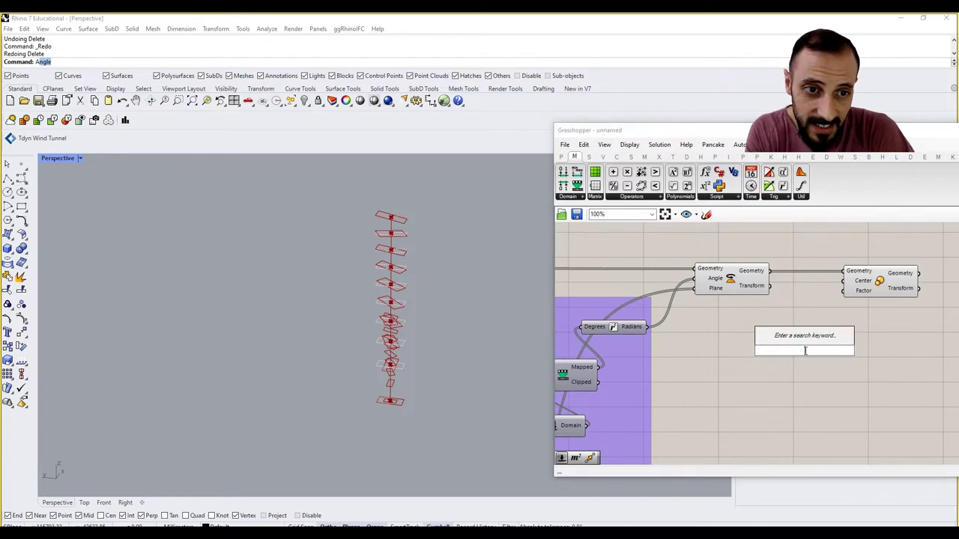
pyautogui.write('rea')
pyautogui.doubleClick(806, 351)
pyautogui.write('area')
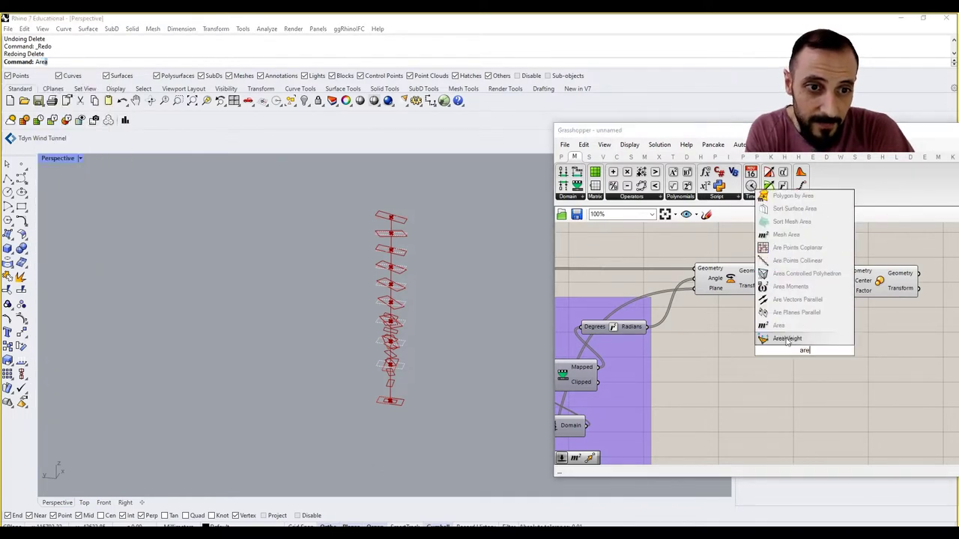
pyautogui.press('Return')
pyautogui.moveTo(769, 284); pyautogui.dragTo(769, 349)
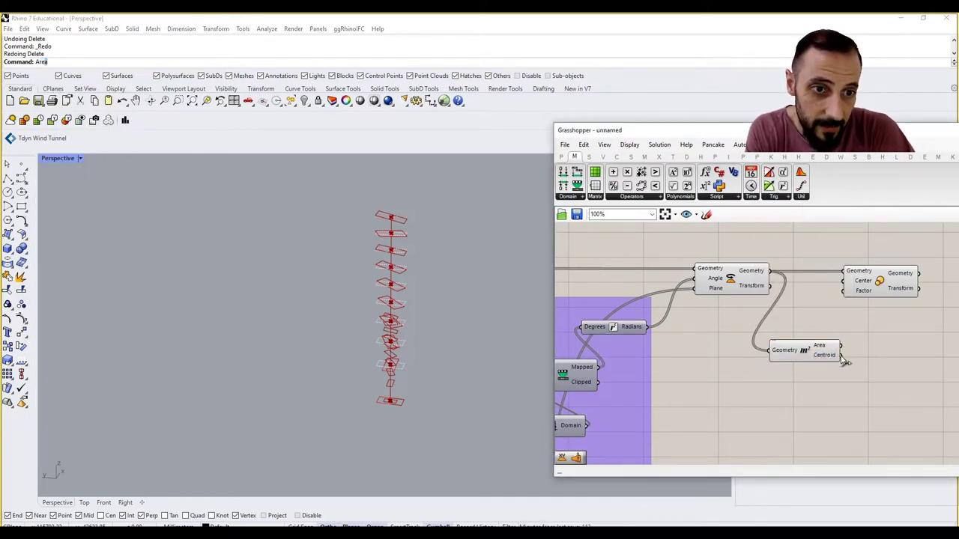
pyautogui.moveTo(843, 281); pyautogui.dragTo(841, 355)
# Examine the scaled rectangles inside the rotated ones along the full height of the vertical axis
pyautogui.scroll(4, 398, 247)
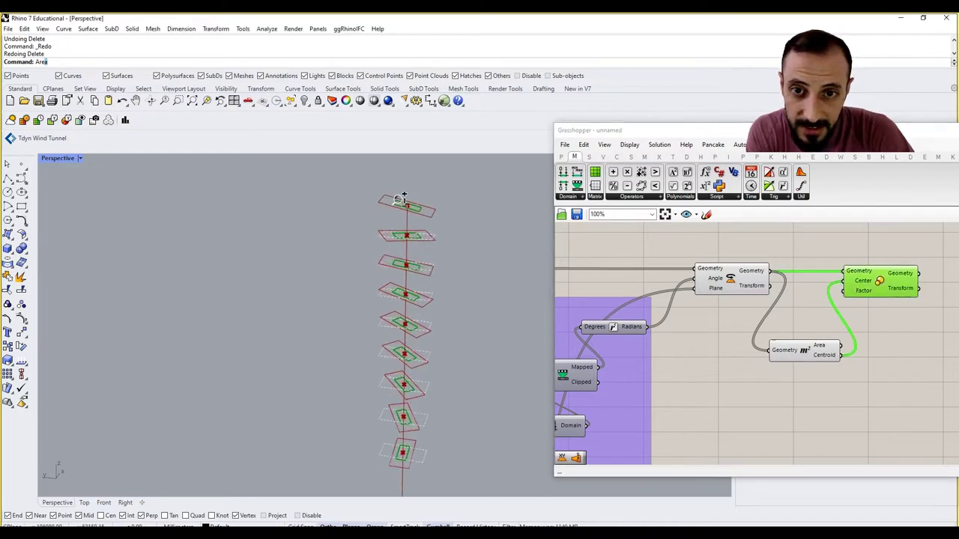
pyautogui.keyDown('shift'); pyautogui.moveTo(421, 420); pyautogui.dragTo(421, 158, button='right'); pyautogui.keyUp('shift')
pyautogui.scroll(5, 418, 337)
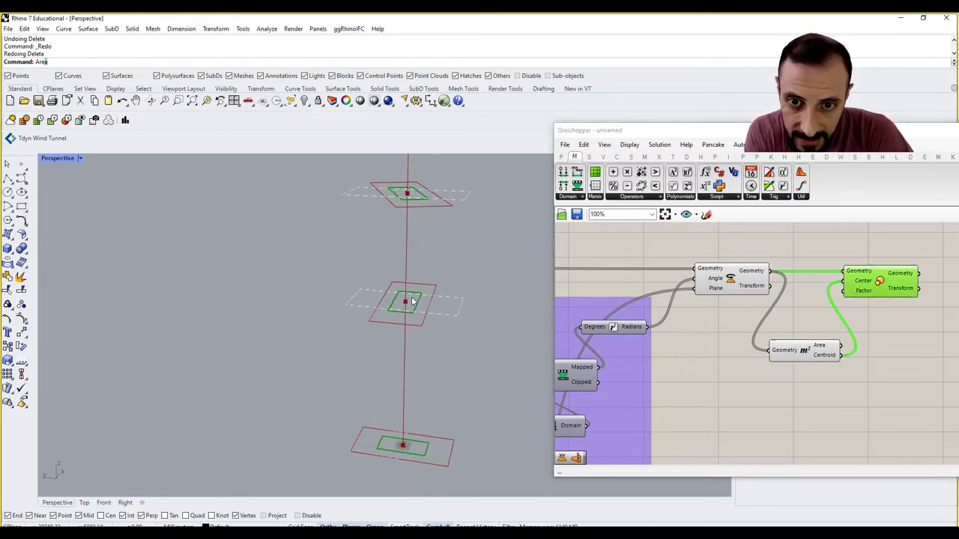
pyautogui.scroll(-4, 409, 303)
pyautogui.moveTo(411, 305); pyautogui.dragTo(382, 453, button='right')
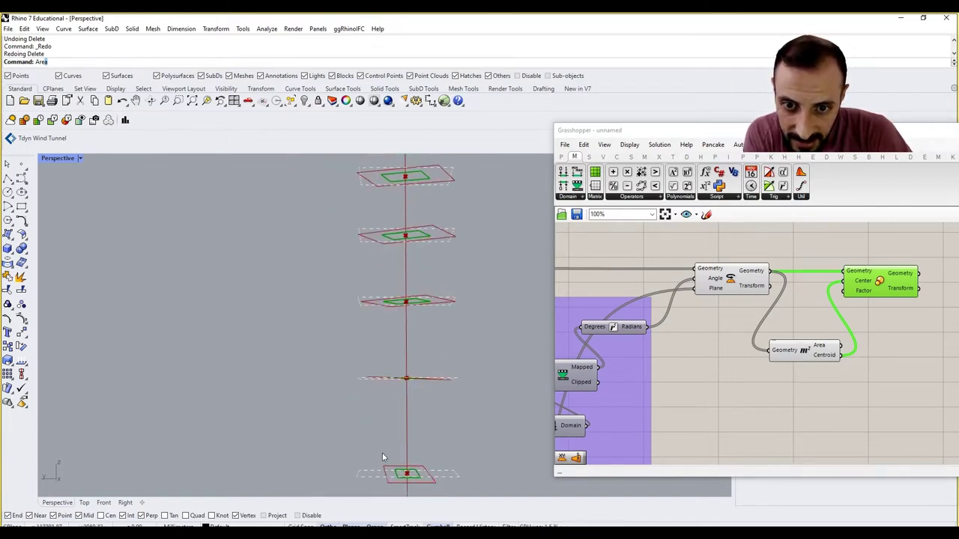
pyautogui.scroll(-10, 393, 404)
pyautogui.scroll(8, 392, 355)
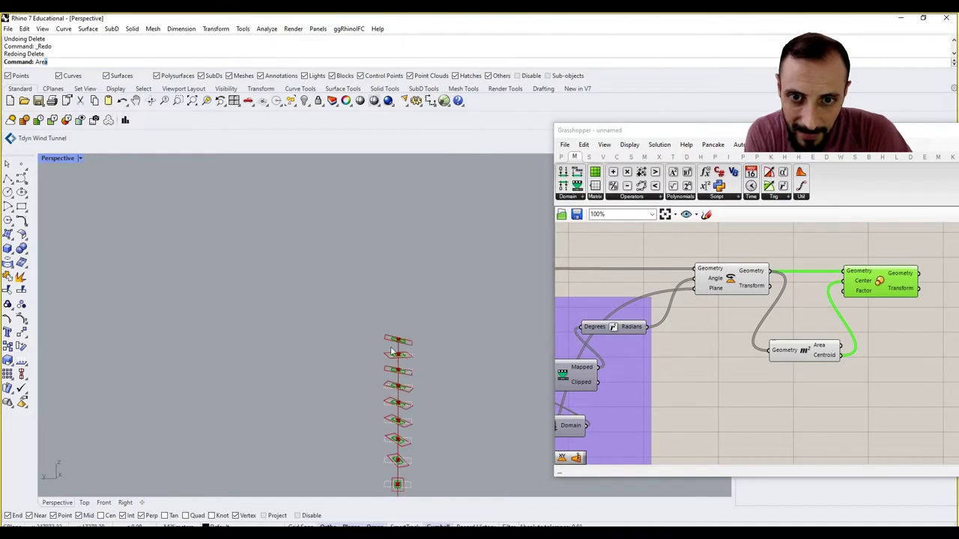
# Turn off the preview of the end component in the small group between the rotation controls and of the ungrouped upstream component
pyautogui.moveTo(682, 317); pyautogui.dragTo(730, 330, button='right')
pyautogui.scroll(-5, 729, 330)
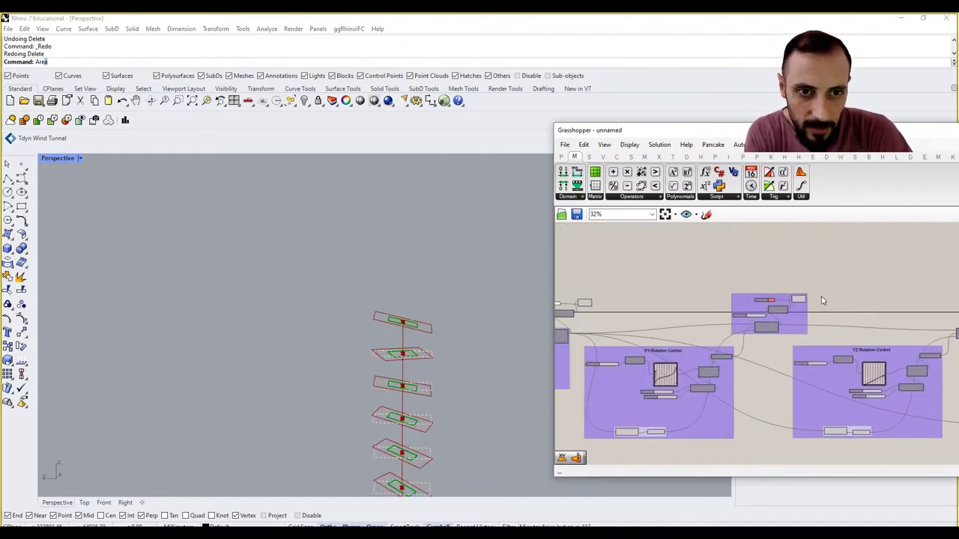
pyautogui.rightClick(800, 300)
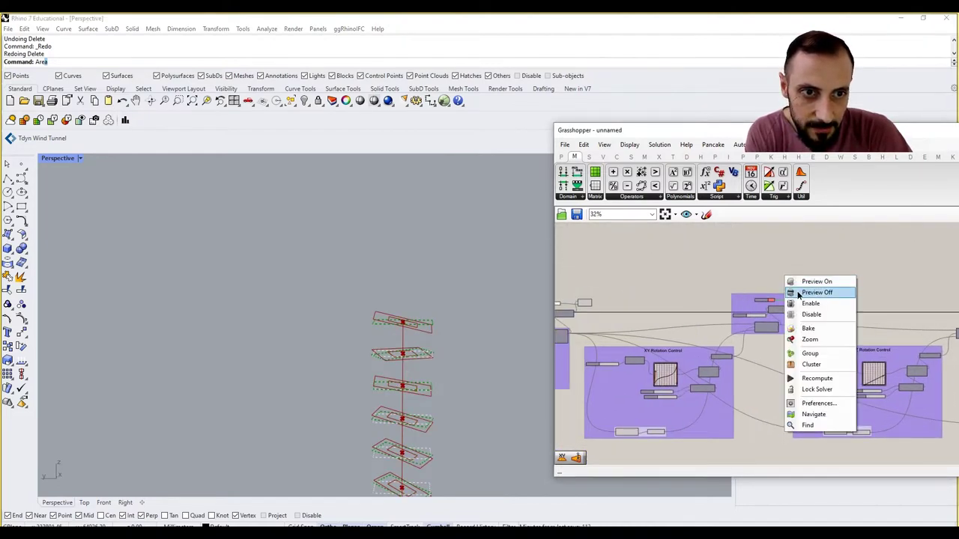
pyautogui.click(813, 293)
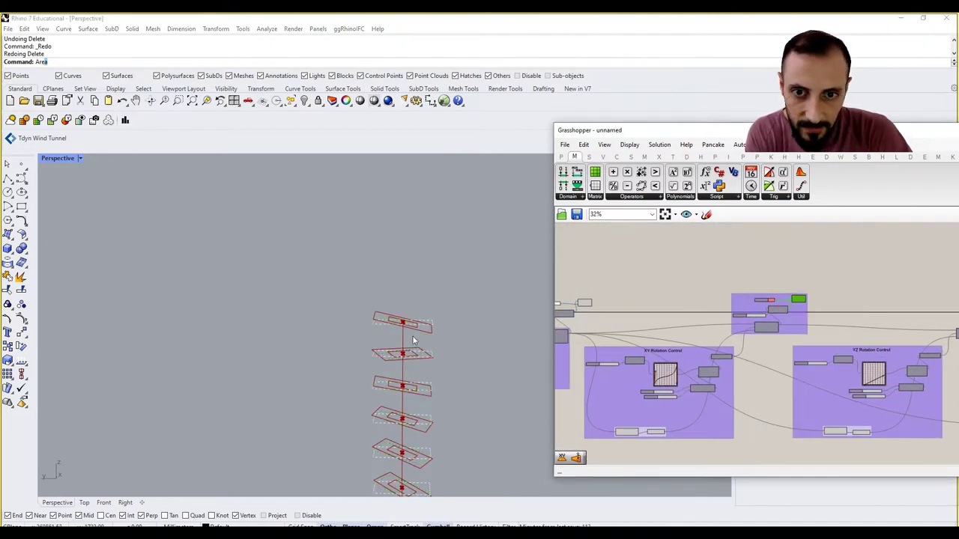
pyautogui.click(585, 303)
pyautogui.rightClick(597, 279)
pyautogui.click(608, 295)
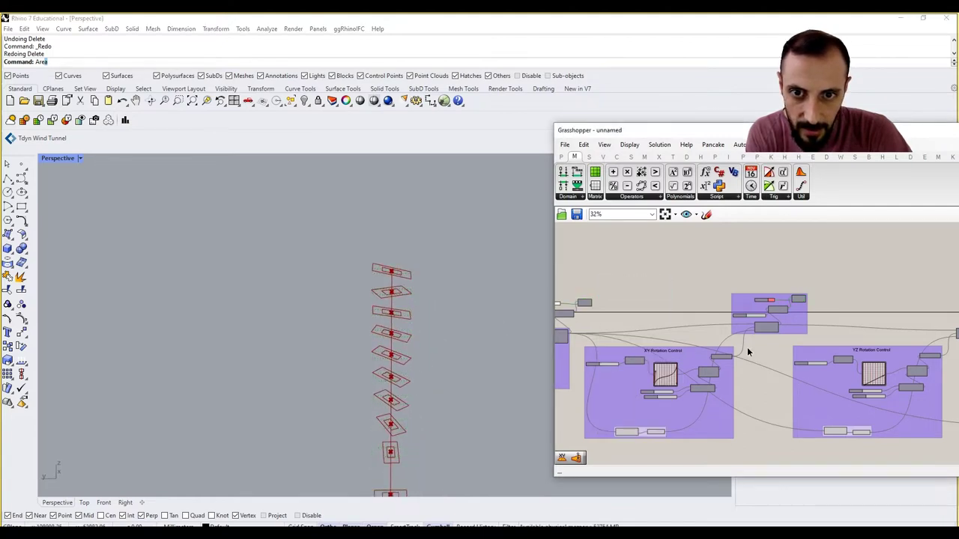
# Rearrange the Scale and Area components so that Area sits between the Rotate and Scale components
pyautogui.scroll(5, 748, 352)
pyautogui.click(738, 317)
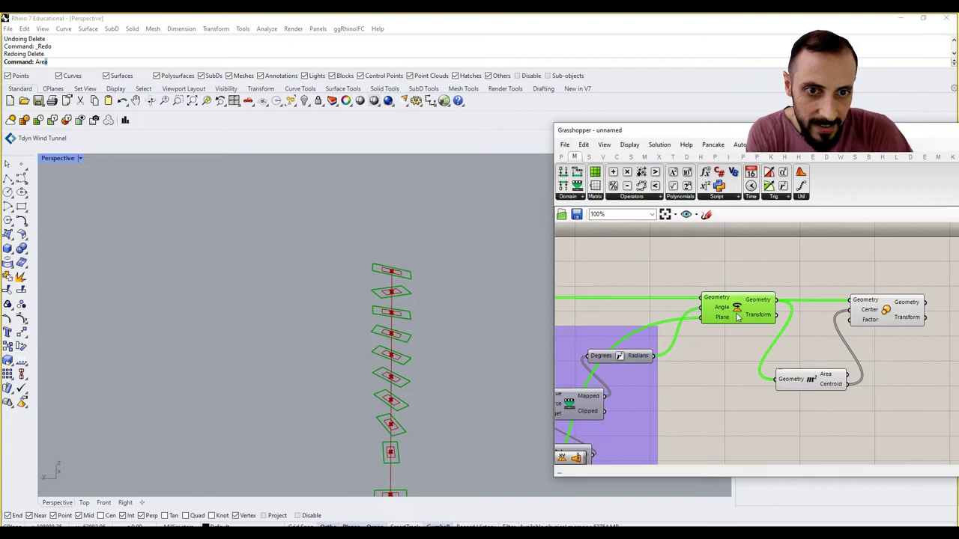
pyautogui.moveTo(731, 279); pyautogui.dragTo(682, 293, button='right')
pyautogui.moveTo(803, 322); pyautogui.dragTo(869, 329)
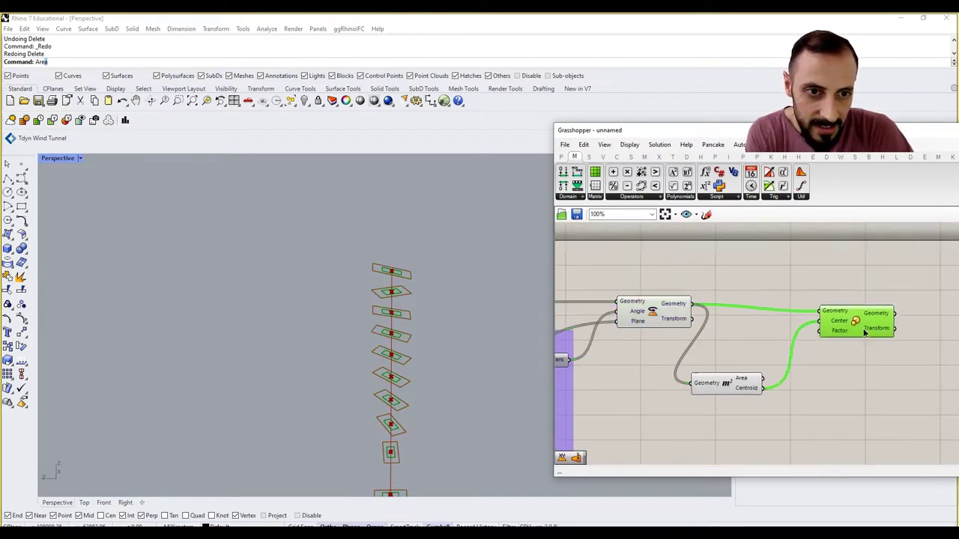
pyautogui.click(779, 339)
pyautogui.moveTo(740, 382); pyautogui.dragTo(760, 357)
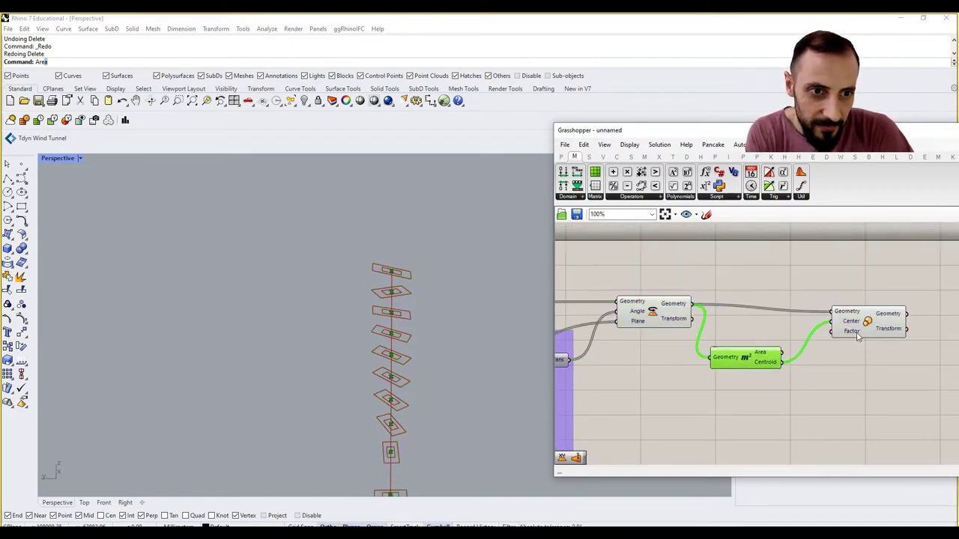
pyautogui.moveTo(806, 391); pyautogui.dragTo(799, 357, button='right')
pyautogui.click(775, 386)
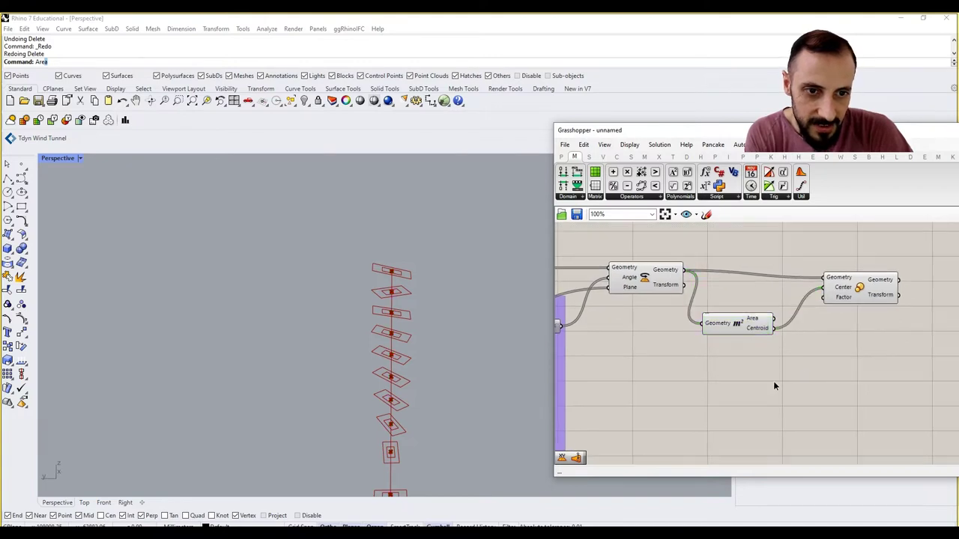
# Copy the number slider and Range component from the YZ Rotation Control group to the empty area below the Area component
pyautogui.moveTo(758, 393); pyautogui.dragTo(804, 373, button='right')
pyautogui.scroll(-5, 805, 374)
pyautogui.scroll(2, 643, 363)
pyautogui.moveTo(640, 360); pyautogui.dragTo(679, 346, button='right')
pyautogui.scroll(3, 630, 332)
pyautogui.scroll(1, 630, 332)
pyautogui.click(613, 342)
pyautogui.keyDown('shift'); pyautogui.click(706, 333); pyautogui.keyUp('shift')
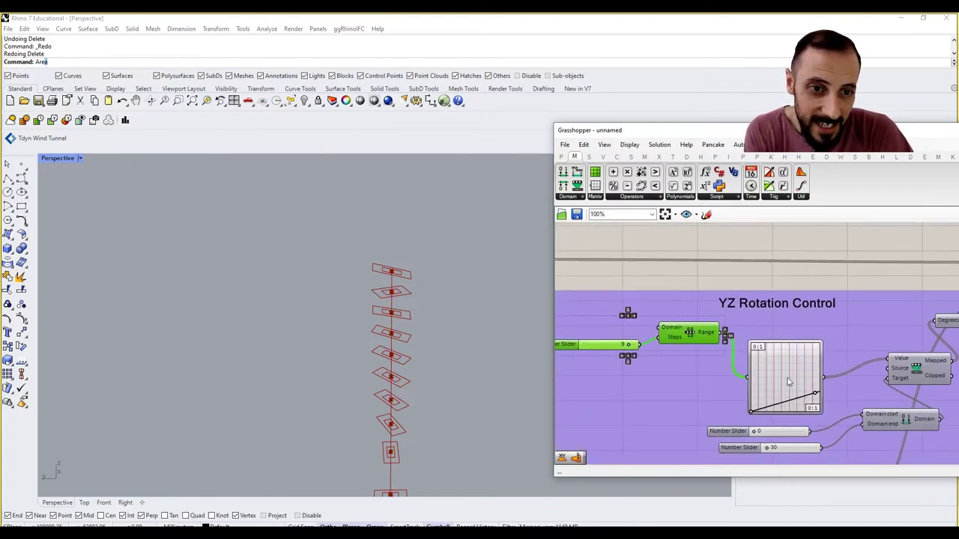
pyautogui.scroll(-4, 730, 363)
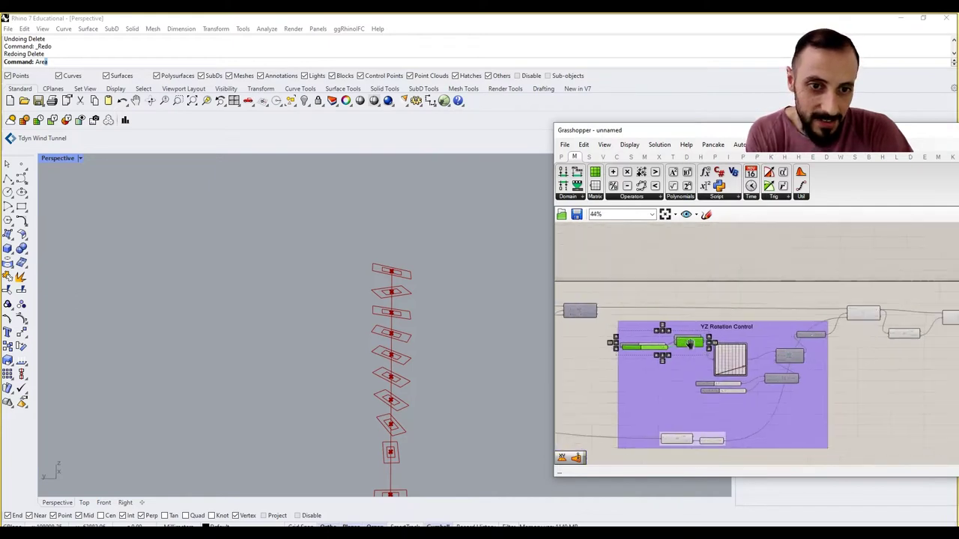
pyautogui.moveTo(633, 322); pyautogui.dragTo(847, 358)
pyautogui.moveTo(847, 358); pyautogui.dragTo(757, 356, button='right')
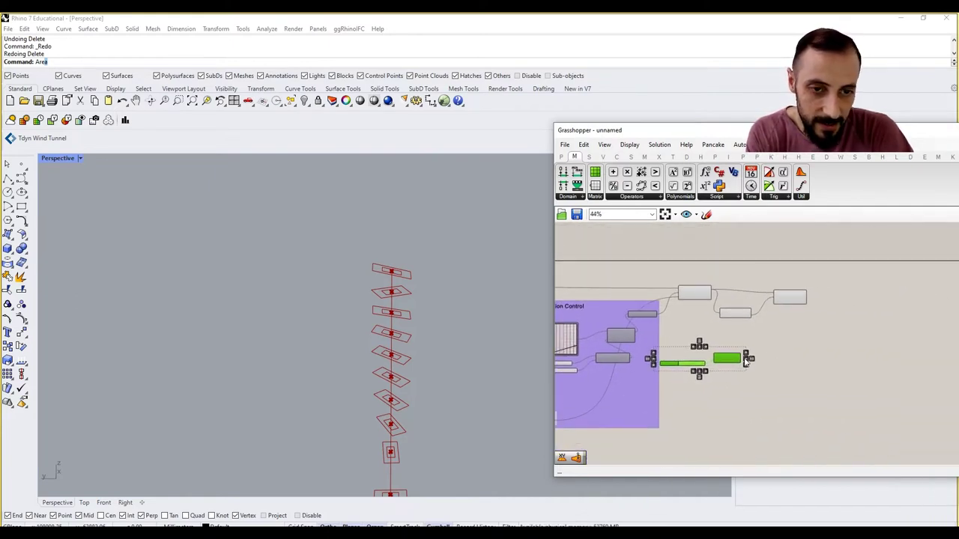
# Add a Graph Mapper next to the copied Range component and connect the Range output to it
pyautogui.click(814, 381)
pyautogui.doubleClick(813, 376)
pyautogui.write('graph')
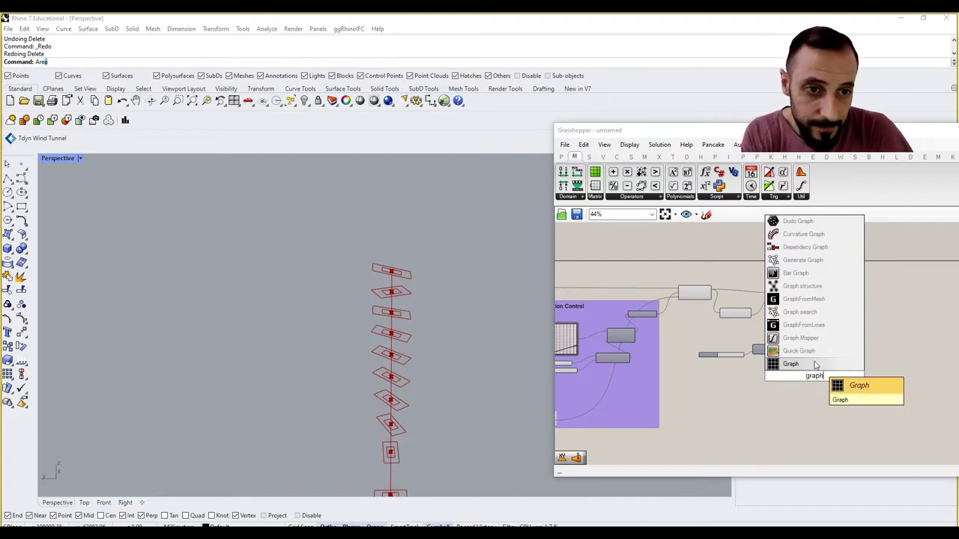
pyautogui.click(791, 364)
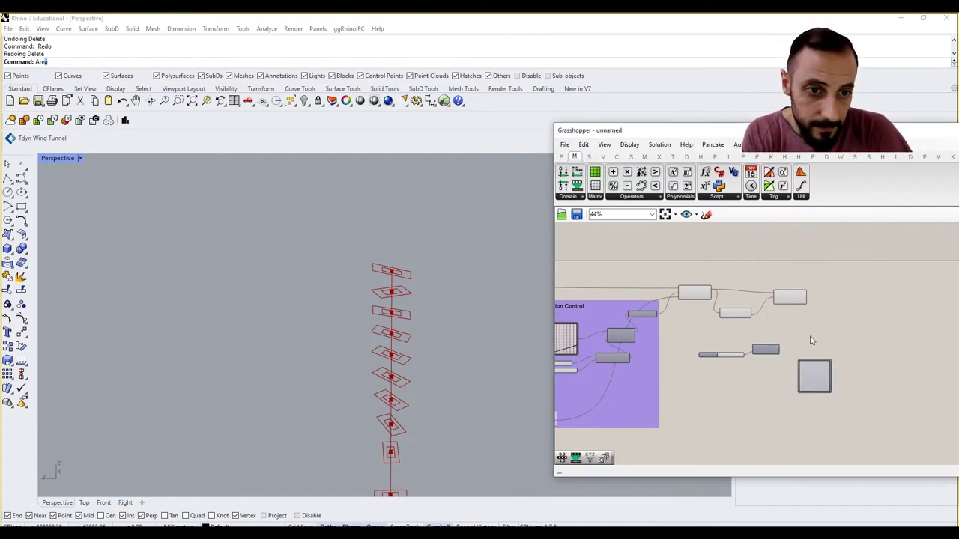
pyautogui.scroll(3, 795, 377)
pyautogui.click(819, 380)
pyautogui.moveTo(819, 381); pyautogui.dragTo(815, 364)
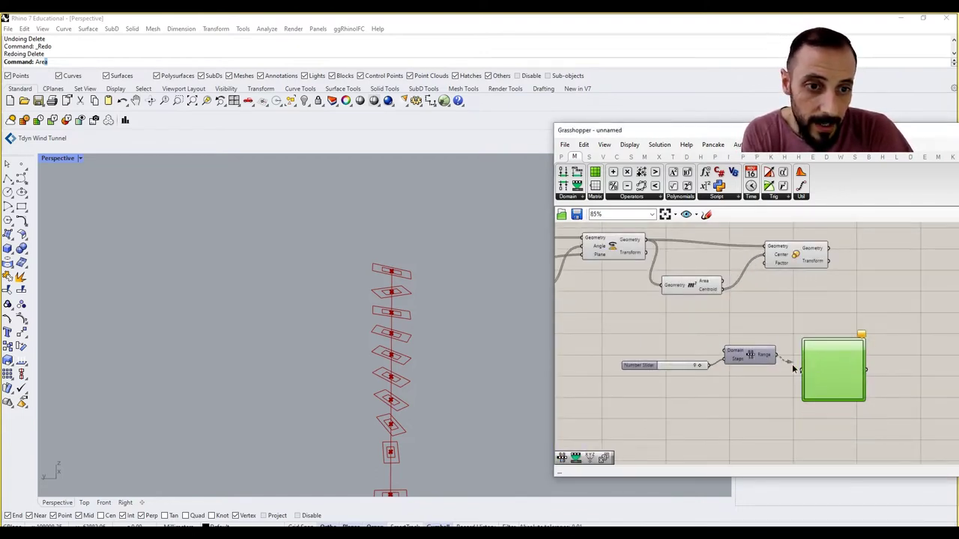
pyautogui.moveTo(744, 362); pyautogui.dragTo(743, 369)
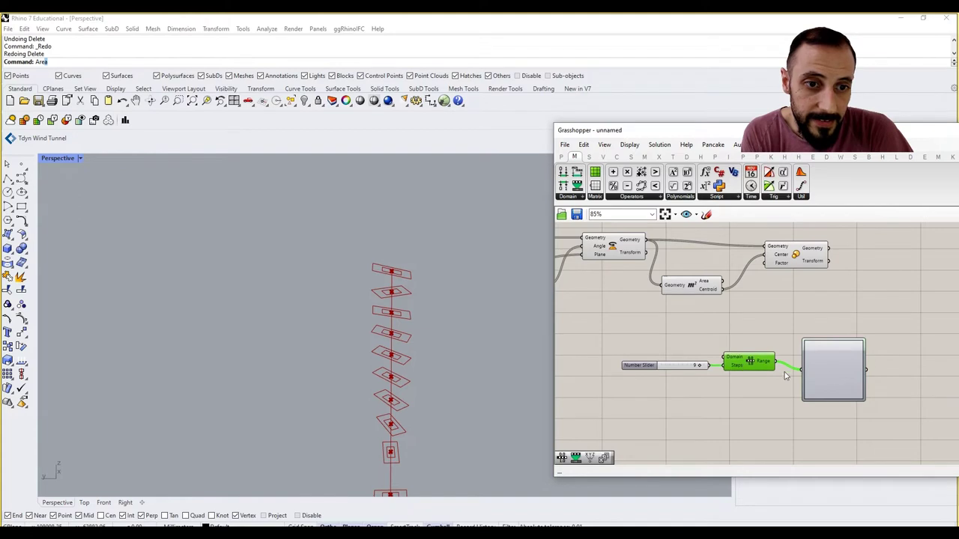
# Set the new Graph Mapper's graph type to Conic
pyautogui.rightClick(837, 372)
pyautogui.moveTo(873, 492)
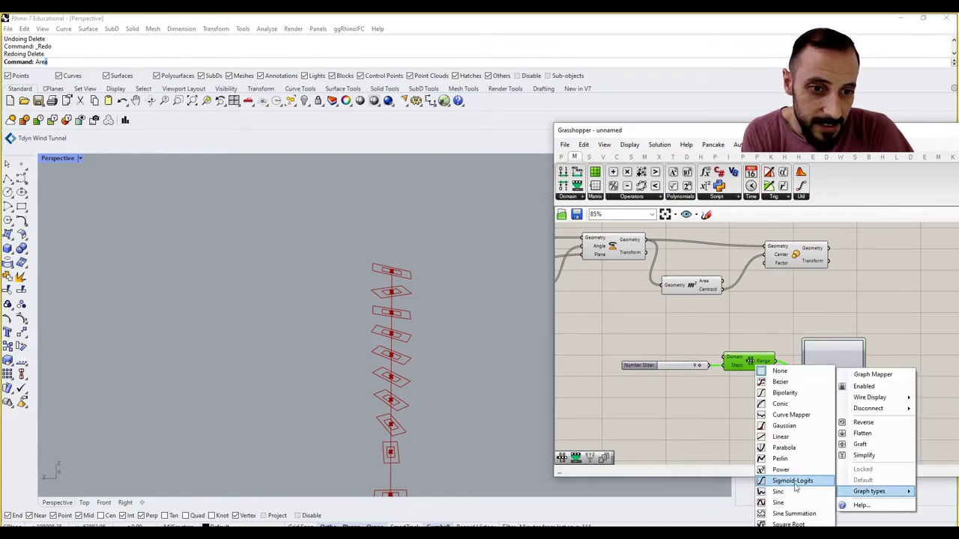
pyautogui.click(787, 405)
pyautogui.click(783, 324)
pyautogui.moveTo(783, 324); pyautogui.dragTo(762, 333, button='right')
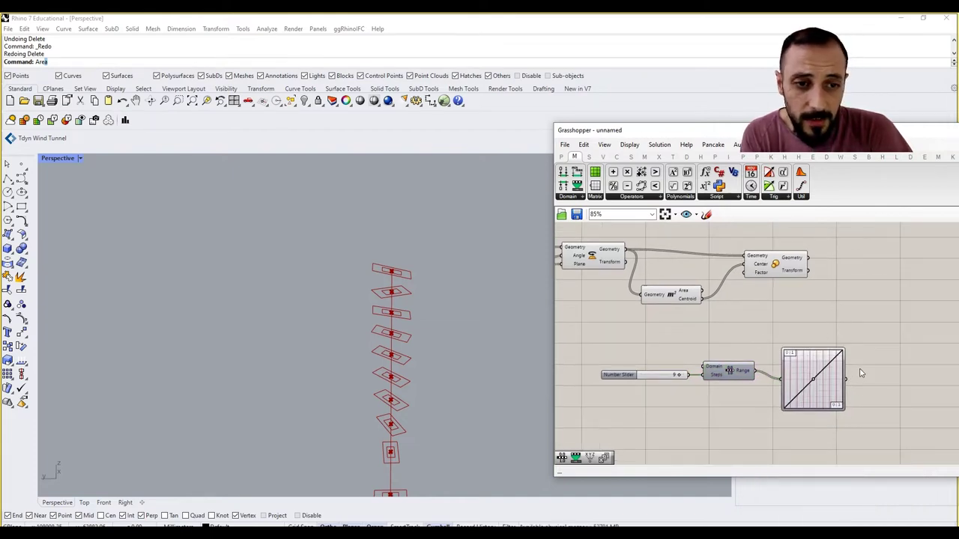
pyautogui.moveTo(878, 367); pyautogui.dragTo(805, 362, button='right')
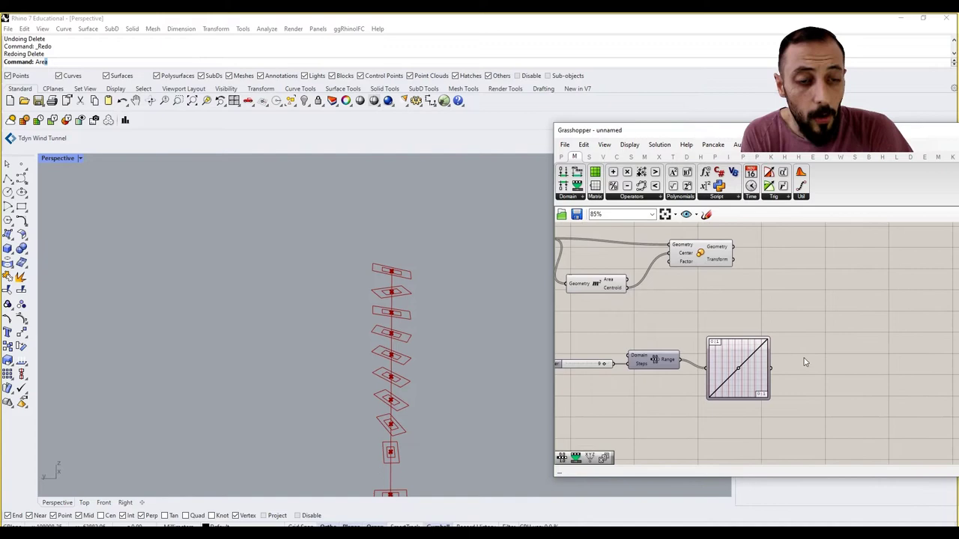
pyautogui.click(567, 196)
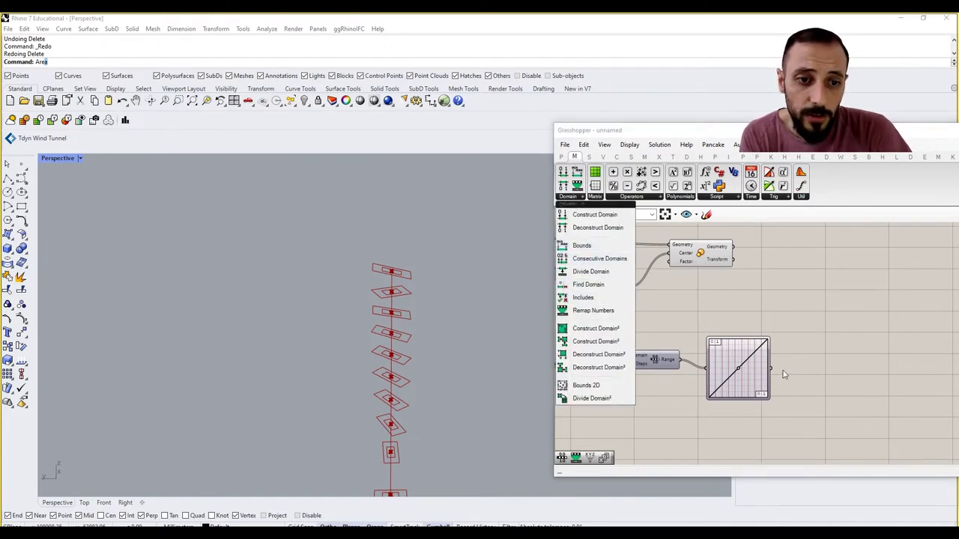
pyautogui.click(760, 358)
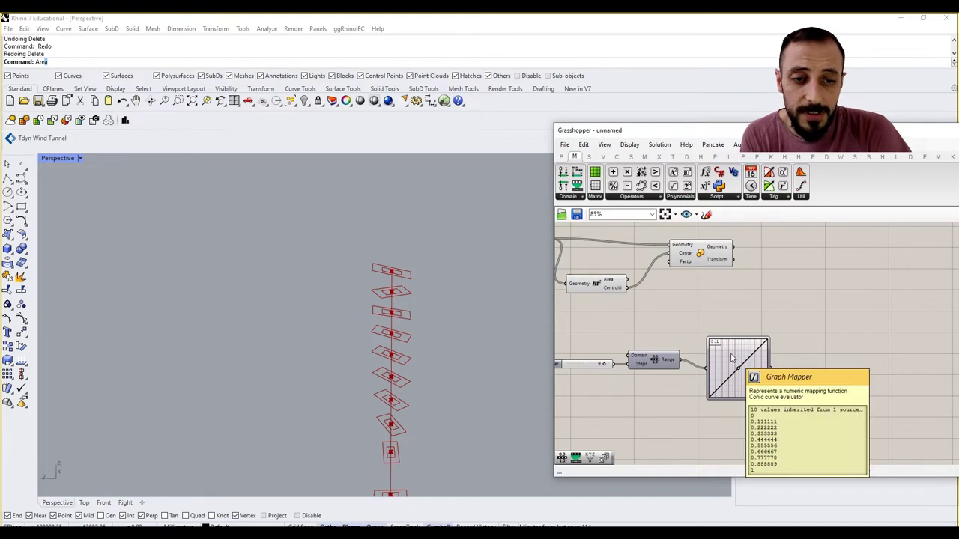
pyautogui.moveTo(730, 345)
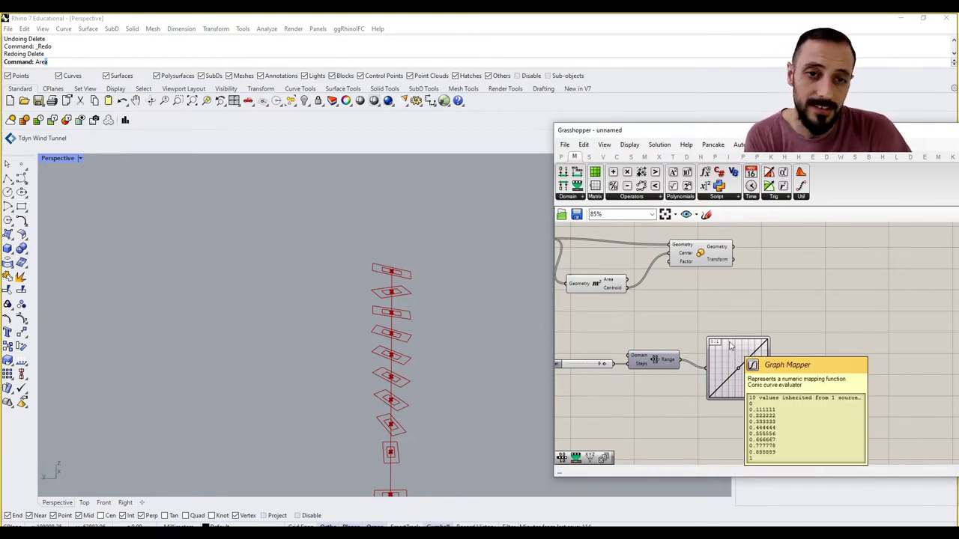
# Add a Remap Numbers component beside the new Graph Mapper and connect the graph output to its Value input
pyautogui.click(574, 197)
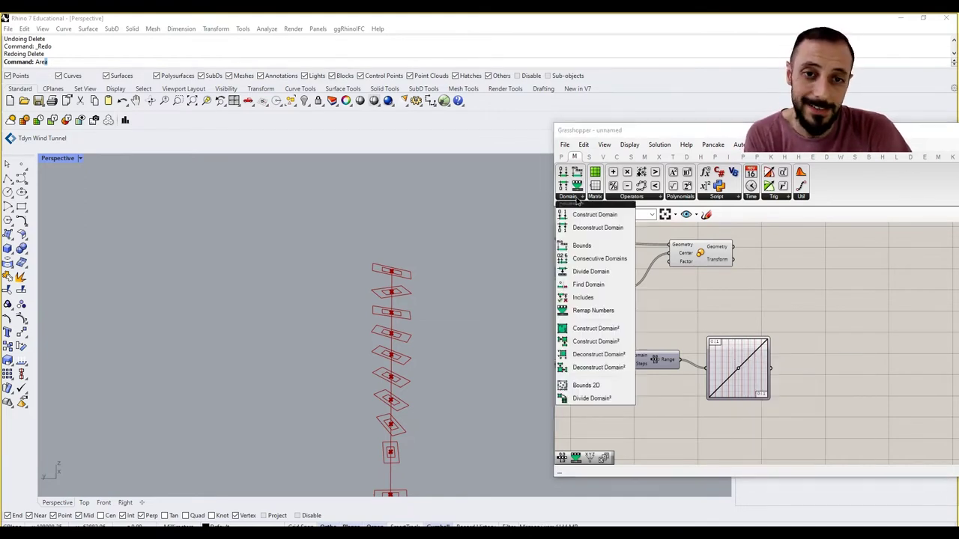
pyautogui.click(593, 310)
pyautogui.click(815, 365)
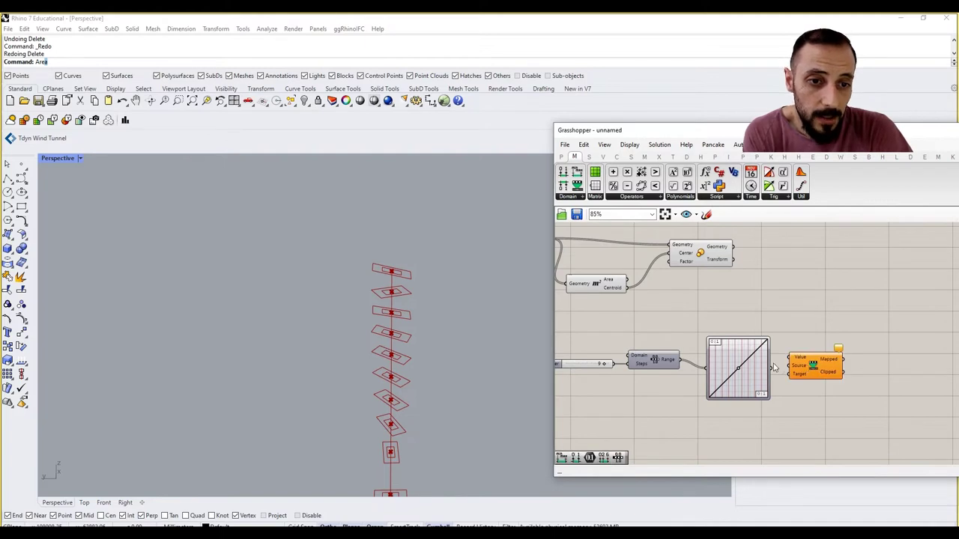
pyautogui.moveTo(791, 357); pyautogui.dragTo(789, 357)
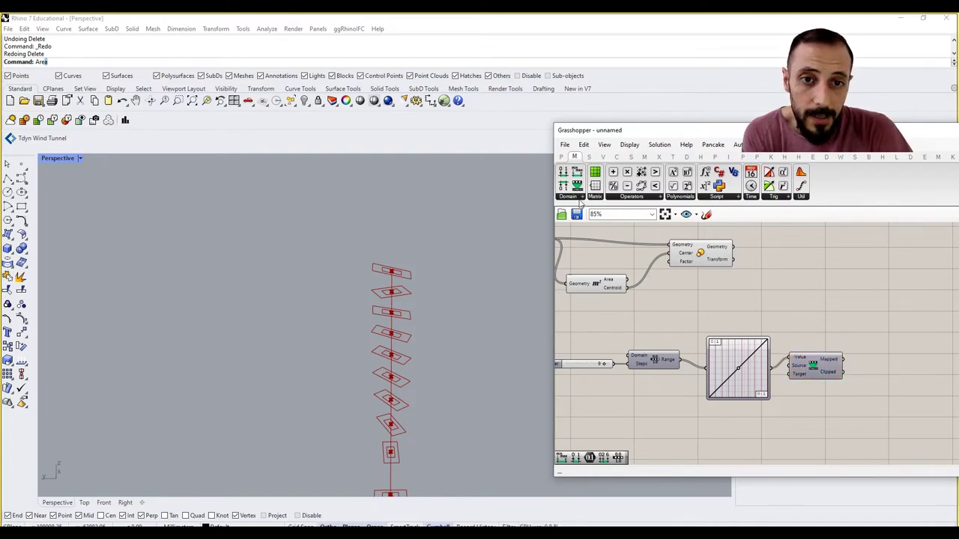
# Add a Construct Domain component below Remap Numbers and connect its Domain output to the Target input
pyautogui.click(573, 197)
pyautogui.click(592, 214)
pyautogui.click(796, 427)
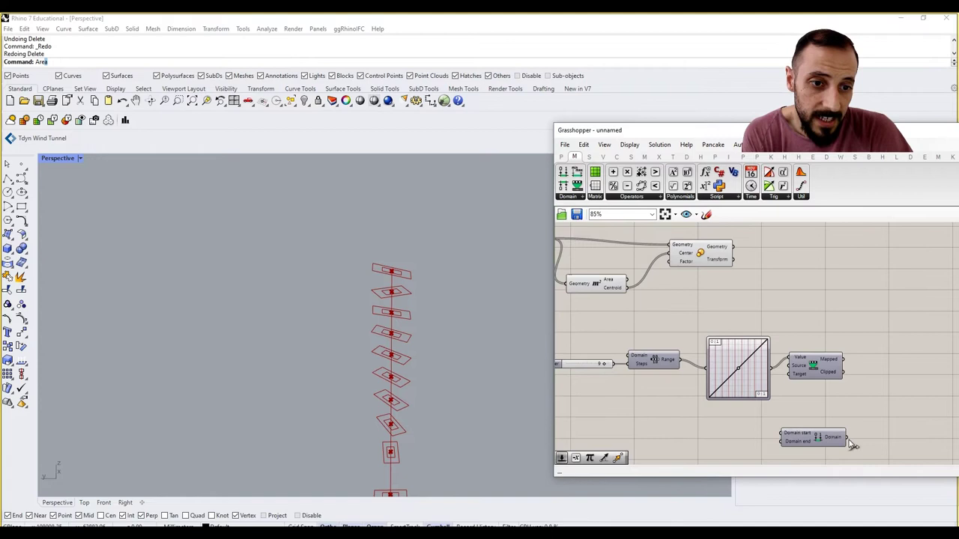
pyautogui.moveTo(798, 392); pyautogui.dragTo(786, 374)
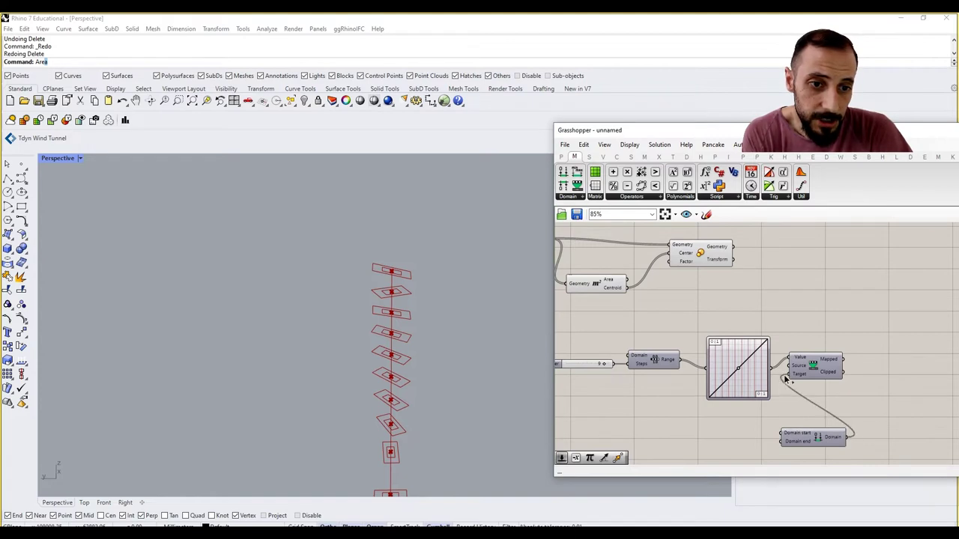
# Create a number slider with the value 0.50 and connect it to the Domain start input of Construct Domain
pyautogui.doubleClick(731, 445)
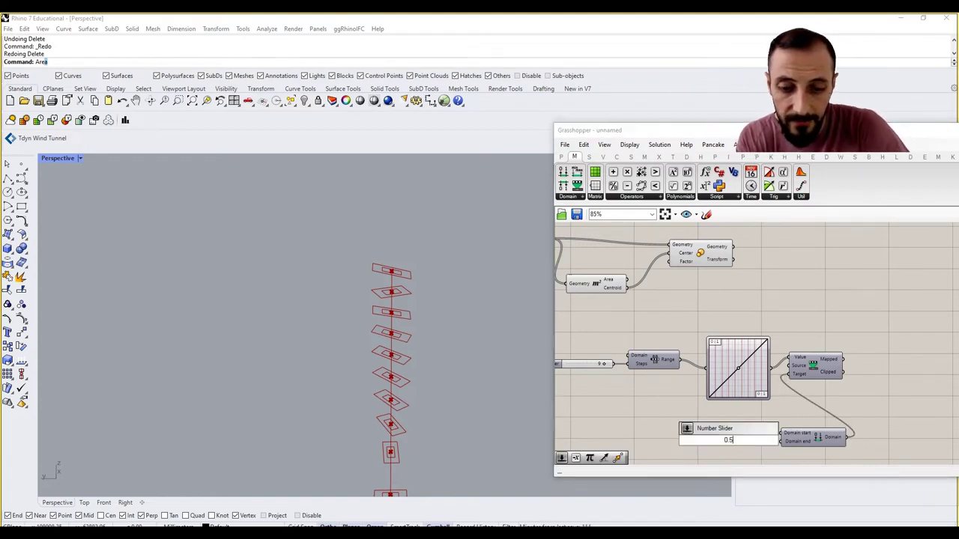
pyautogui.write('0.50')
pyautogui.press('Return')
pyautogui.scroll(2, 728, 438)
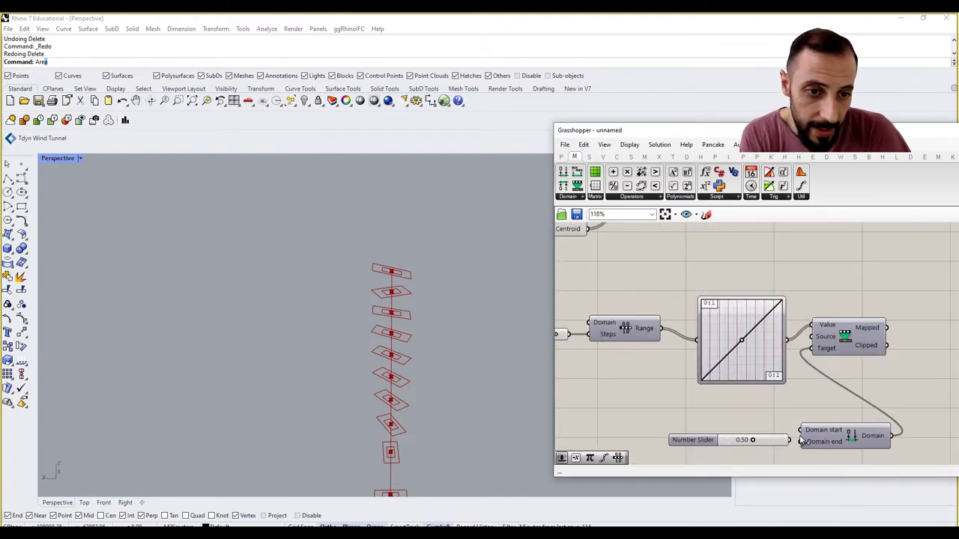
pyautogui.moveTo(779, 440); pyautogui.dragTo(789, 431)
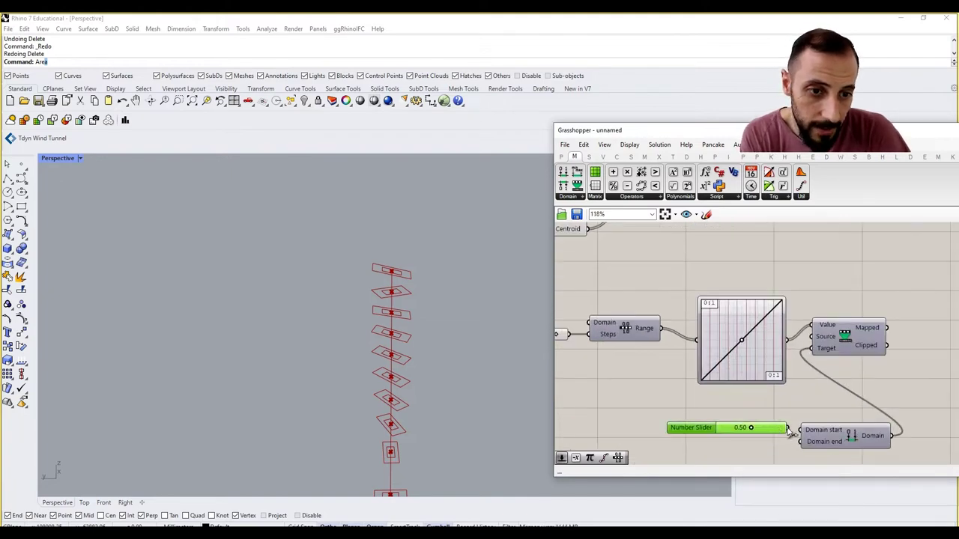
# Create a number slider with the value 1.25 and connect it to the Domain end input of Construct Domain
pyautogui.doubleClick(739, 452)
pyautogui.write('12')
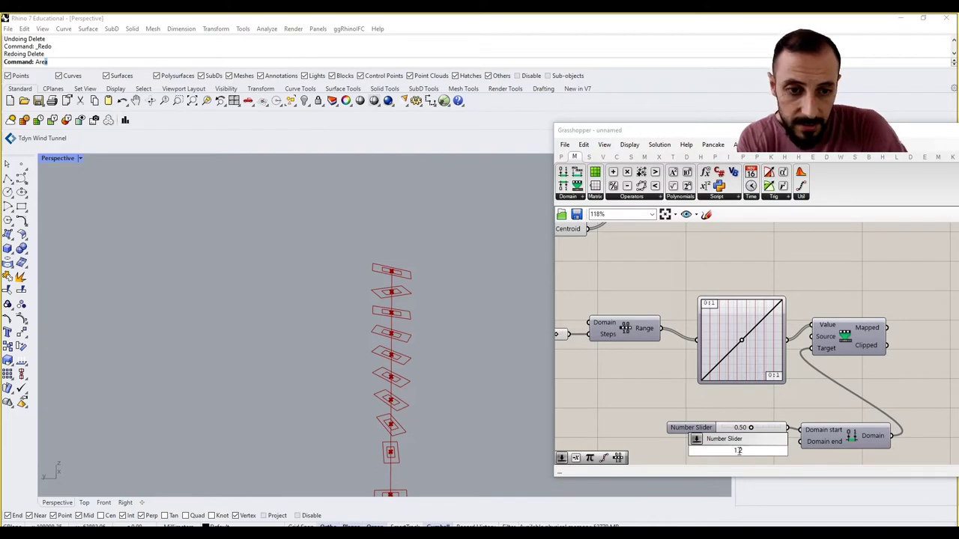
pyautogui.write('.25')
pyautogui.press('Return')
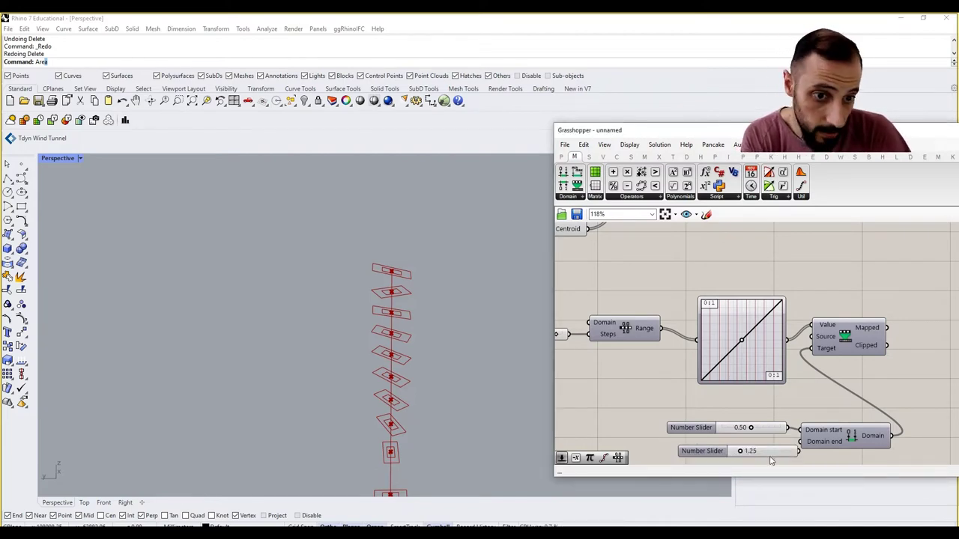
pyautogui.moveTo(772, 451); pyautogui.dragTo(760, 450)
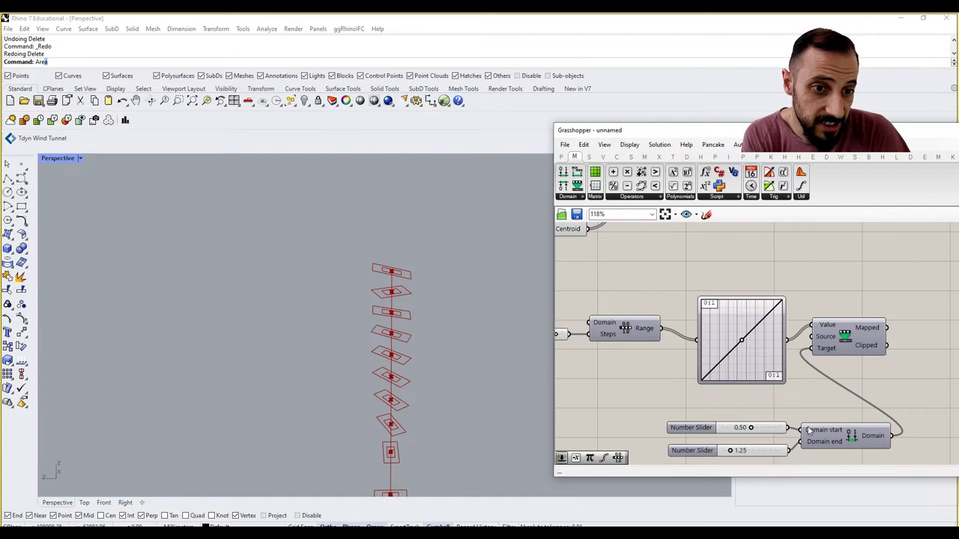
# Move the Scale component further away from Area and connect the Mapped output of Remap Numbers to its Factor input
pyautogui.scroll(-4, 807, 427)
pyautogui.scroll(2, 834, 356)
pyautogui.moveTo(722, 282); pyautogui.dragTo(863, 289)
pyautogui.click(851, 334)
pyautogui.moveTo(855, 383); pyautogui.dragTo(818, 291)
pyautogui.click(830, 292)
pyautogui.keyDown('shift'); pyautogui.moveTo(456, 354); pyautogui.dragTo(461, 300, button='right'); pyautogui.keyUp('shift')
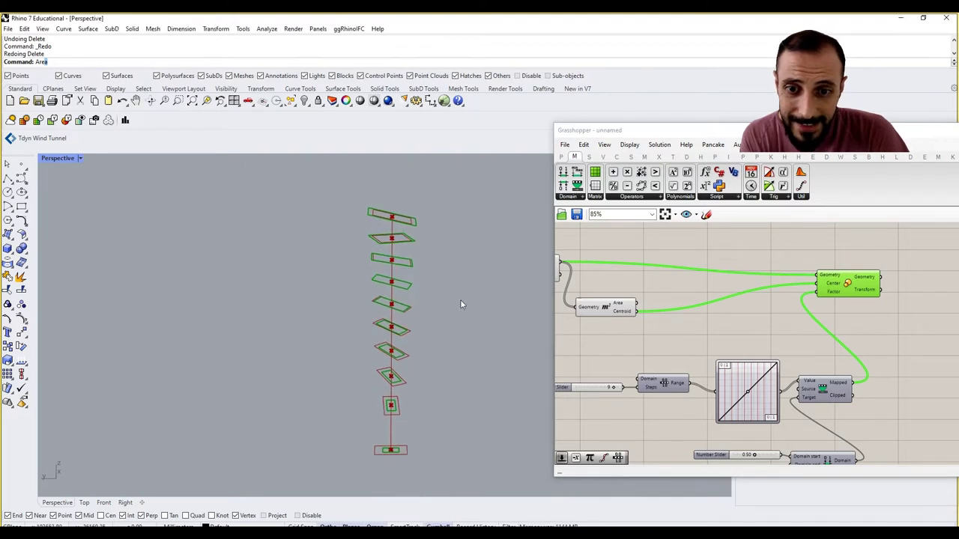
# Try a bulged Conic curve in the scaling Graph Mapper, and switch it to Sigmoid-Logits with a reshaped curve
pyautogui.moveTo(753, 393)
pyautogui.mouseDown()
pyautogui.moveTo(734, 387)
pyautogui.moveTo(746, 393)
pyautogui.moveTo(747, 409)
pyautogui.moveTo(738, 406)
pyautogui.moveTo(749, 381)
pyautogui.moveTo(753, 388)
pyautogui.mouseUp()
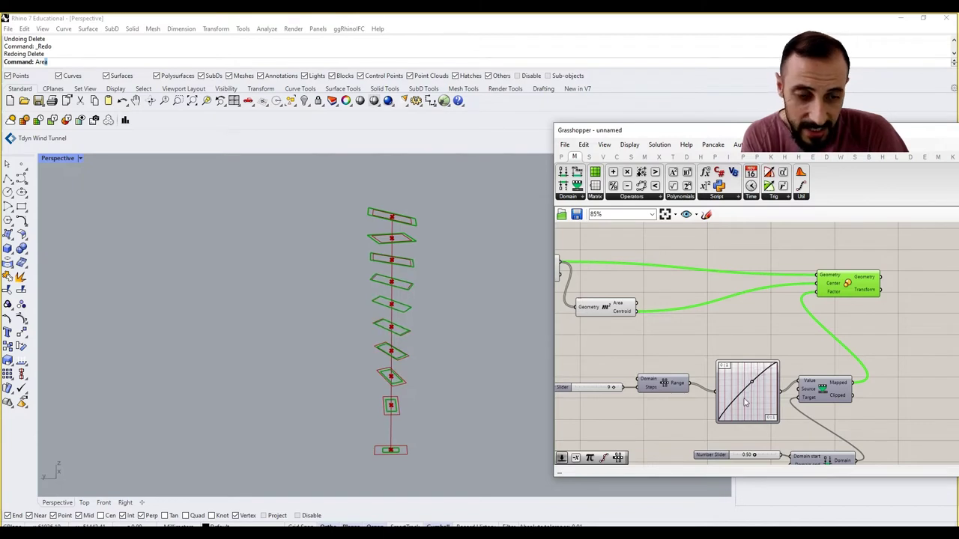
pyautogui.rightClick(745, 388)
pyautogui.moveTo(782, 511)
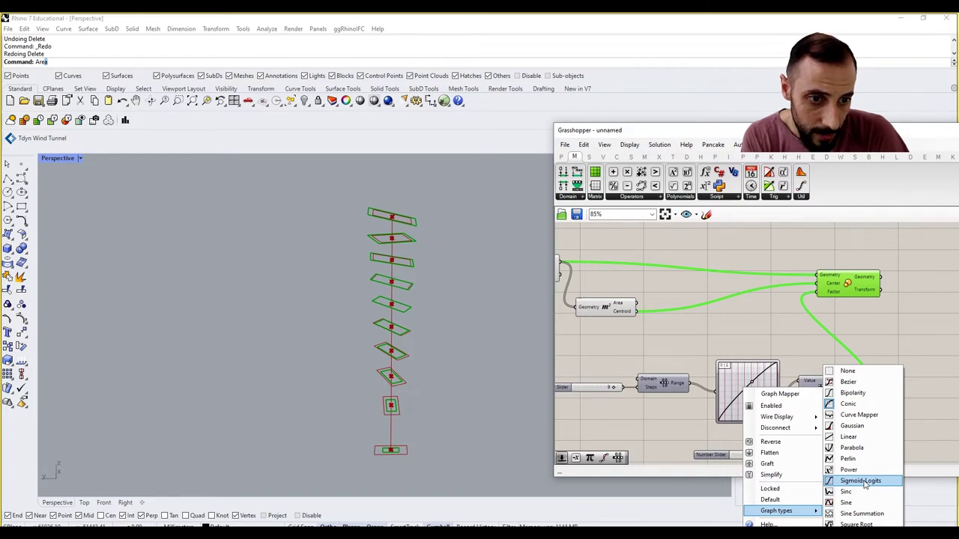
pyautogui.click(862, 481)
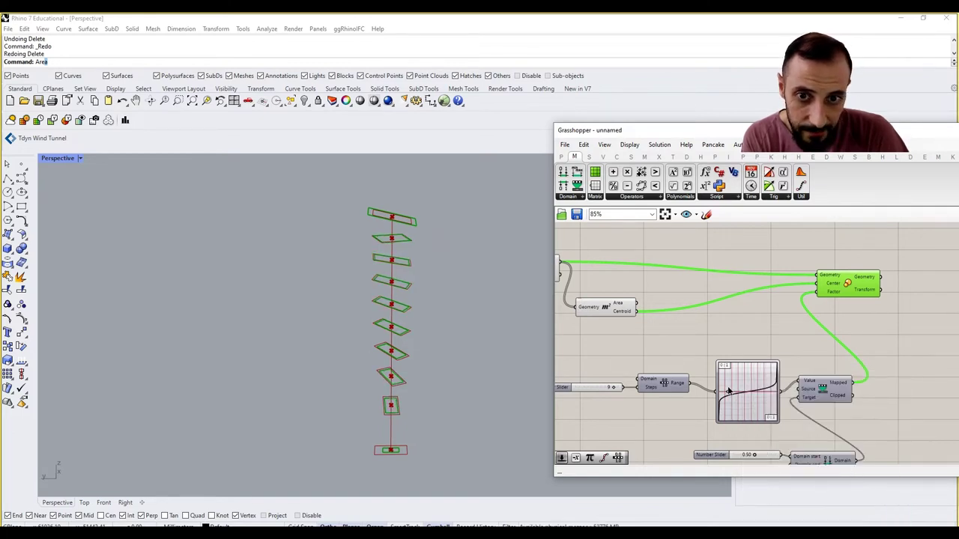
pyautogui.moveTo(730, 396)
pyautogui.mouseDown()
pyautogui.moveTo(758, 409)
pyautogui.moveTo(745, 400)
pyautogui.mouseUp()
# Turn off the preview of the Rotate and Area components that feed the Scale component
pyautogui.moveTo(746, 354); pyautogui.dragTo(772, 362, button='right')
pyautogui.scroll(-3, 755, 304)
pyautogui.moveTo(755, 304); pyautogui.dragTo(688, 346)
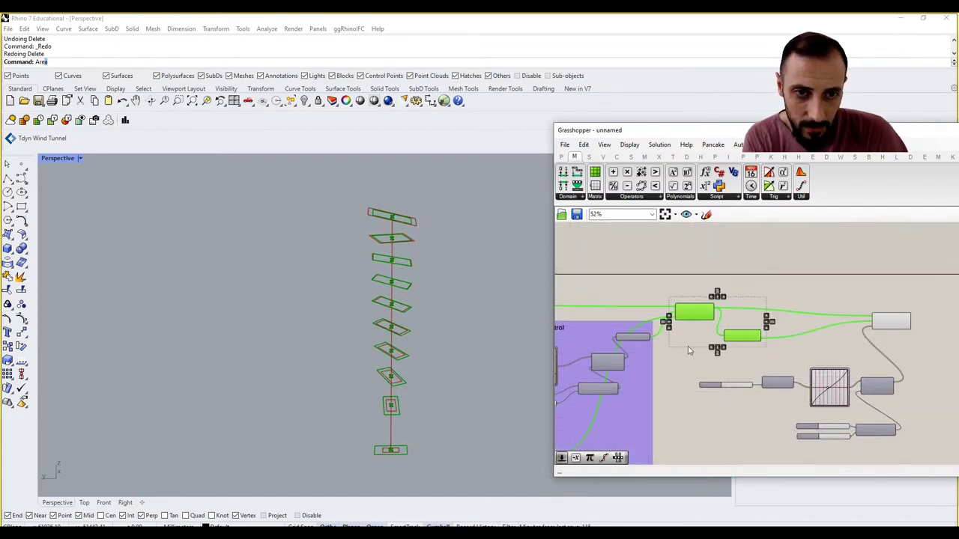
pyautogui.rightClick(688, 274)
pyautogui.click(711, 289)
pyautogui.click(774, 411)
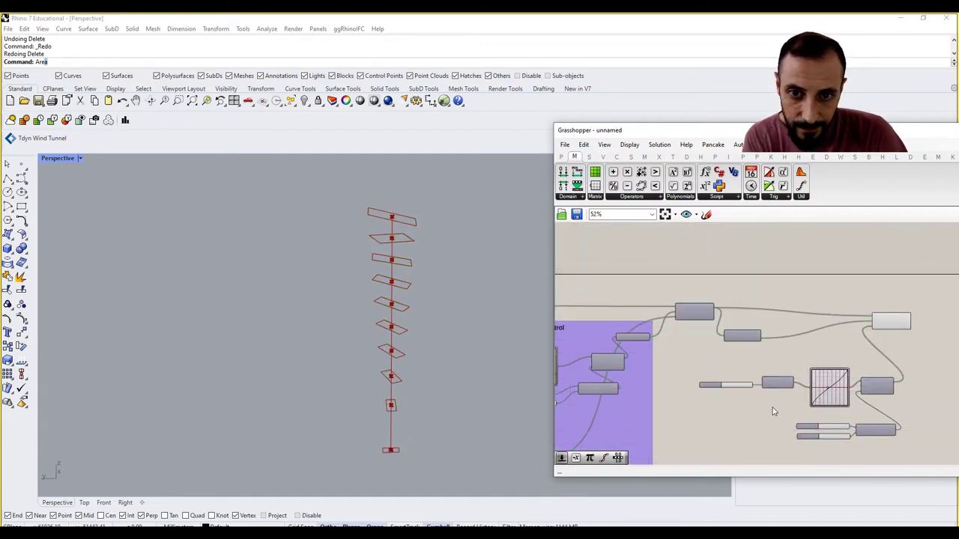
# Inspect the scaled rectangles in the Rhino viewport and reshape the scaling Graph Mapper's Sigmoid-Logits curve
pyautogui.scroll(1, 838, 398)
pyautogui.moveTo(360, 361); pyautogui.dragTo(330, 359, button='right')
pyautogui.scroll(6, 415, 377)
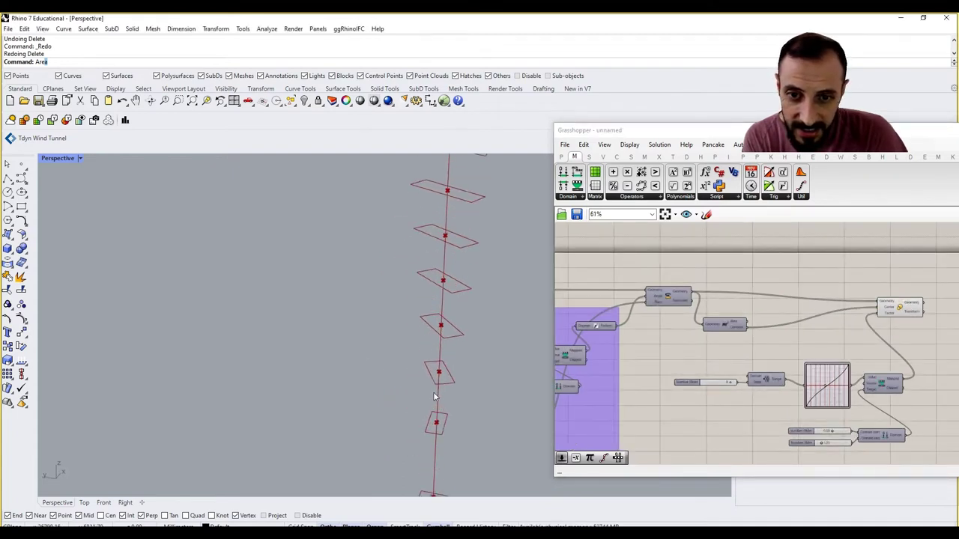
pyautogui.scroll(-12, 419, 376)
pyautogui.moveTo(423, 377); pyautogui.dragTo(348, 390, button='right')
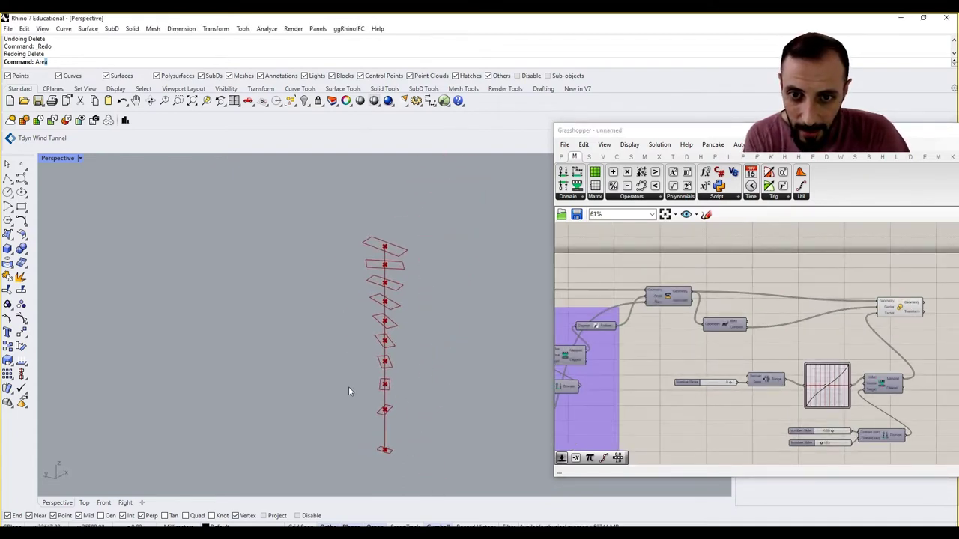
pyautogui.moveTo(827, 389)
pyautogui.mouseDown()
pyautogui.moveTo(839, 391)
pyautogui.moveTo(817, 385)
pyautogui.mouseUp()
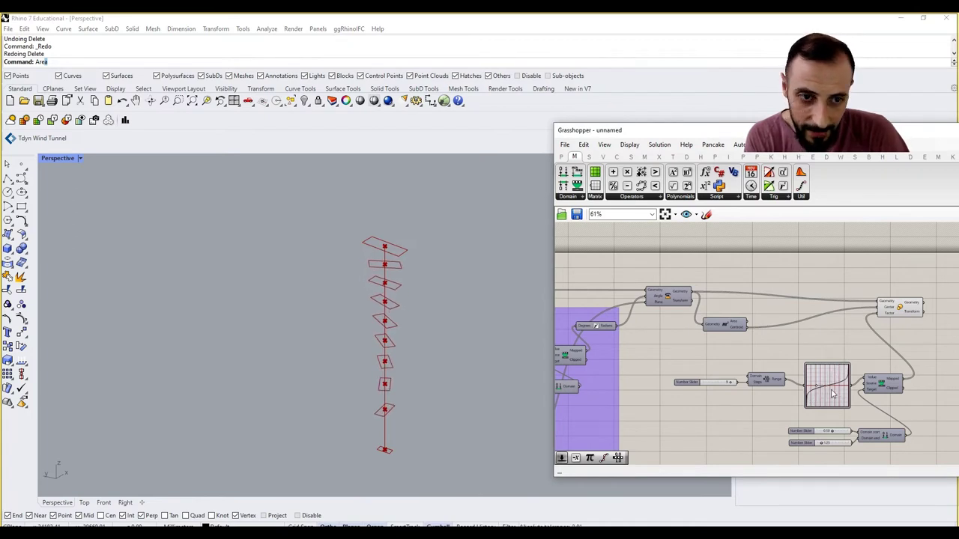
# Change the scaling Graph Mapper's graph type to Sine
pyautogui.scroll(4, 831, 394)
pyautogui.rightClick(761, 383)
pyautogui.moveTo(809, 507)
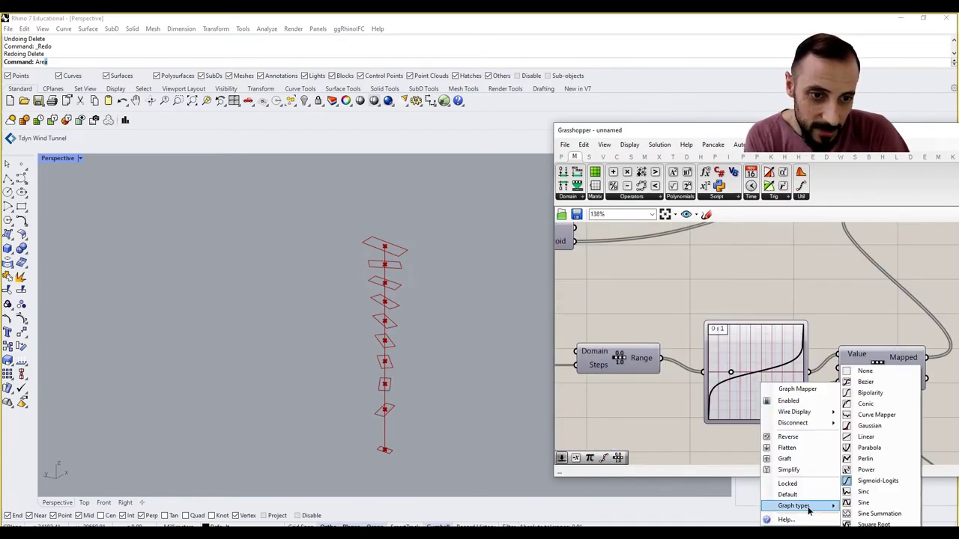
pyautogui.click(873, 503)
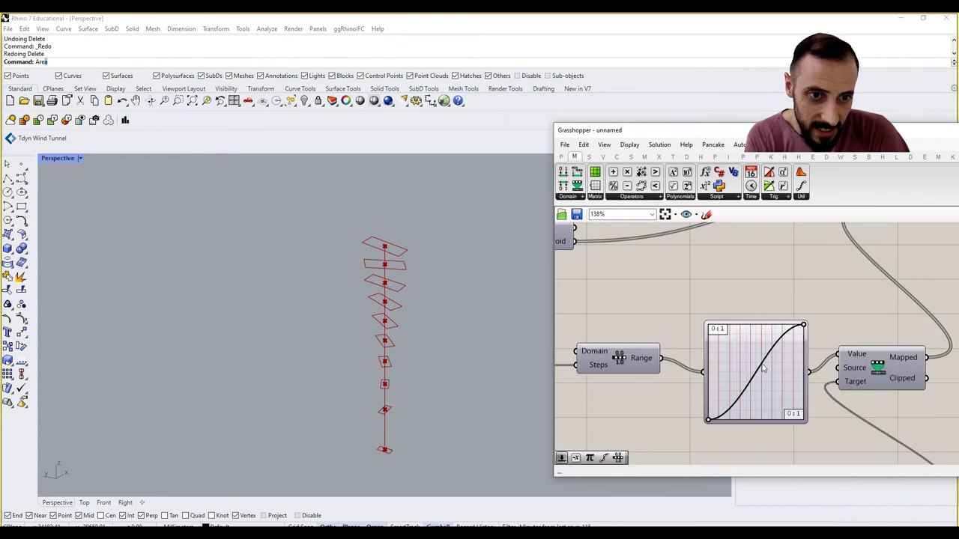
# Reshape the sine graph into a shallow wave that starts high, dips near the middle and rises again
pyautogui.moveTo(803, 327); pyautogui.dragTo(746, 327)
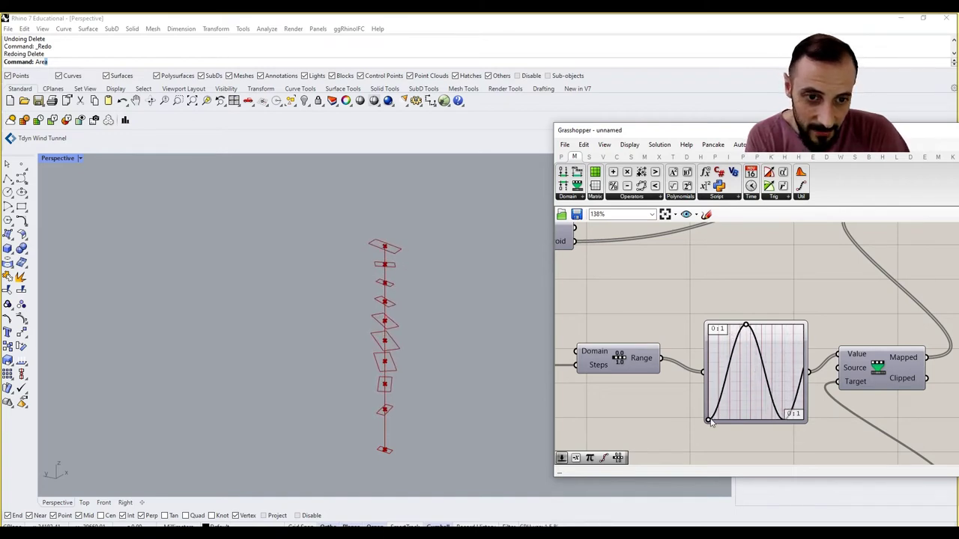
pyautogui.moveTo(710, 422); pyautogui.dragTo(746, 373)
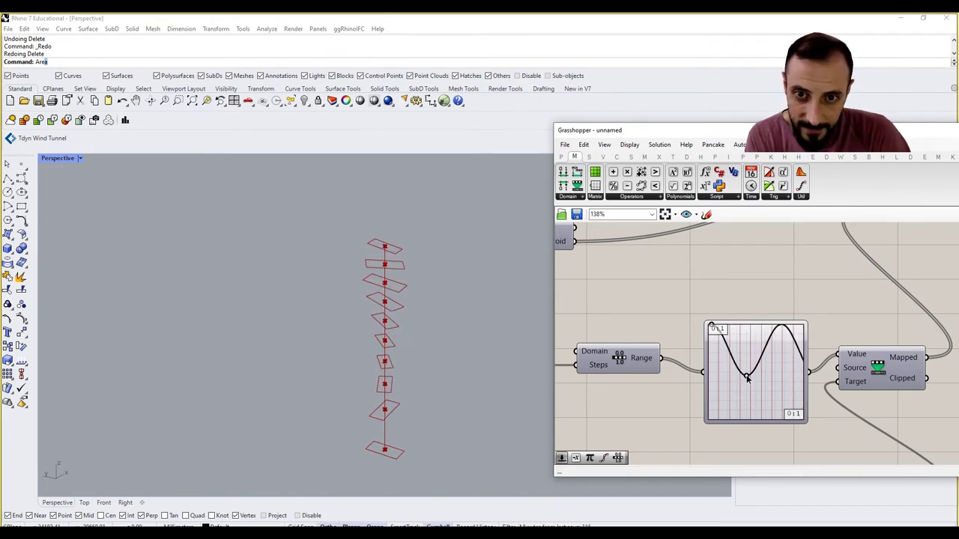
pyautogui.moveTo(712, 328); pyautogui.dragTo(708, 353)
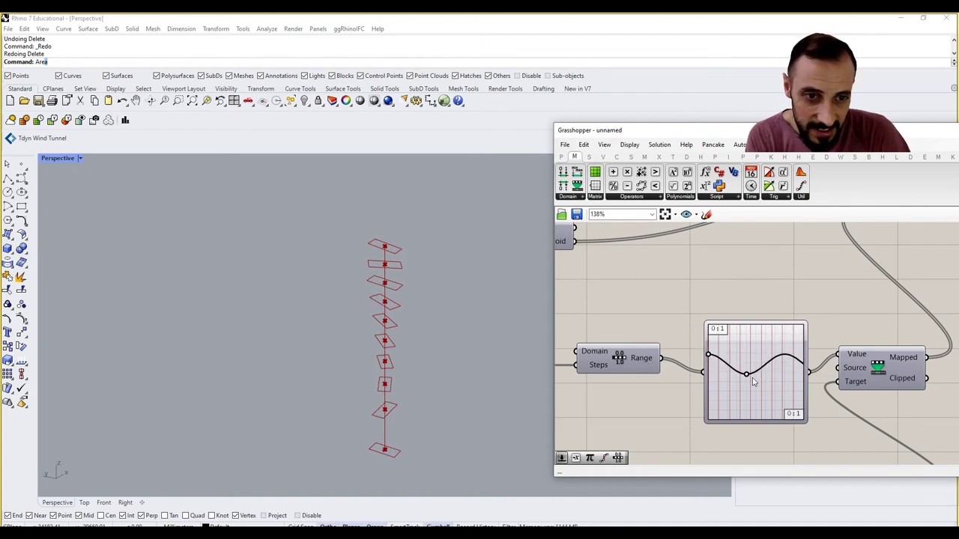
pyautogui.moveTo(753, 382); pyautogui.dragTo(745, 391)
# Group the scaling slider, Range, Graph Mapper, Remap Numbers, Construct Domain and its two sliders
pyautogui.scroll(-5, 766, 379)
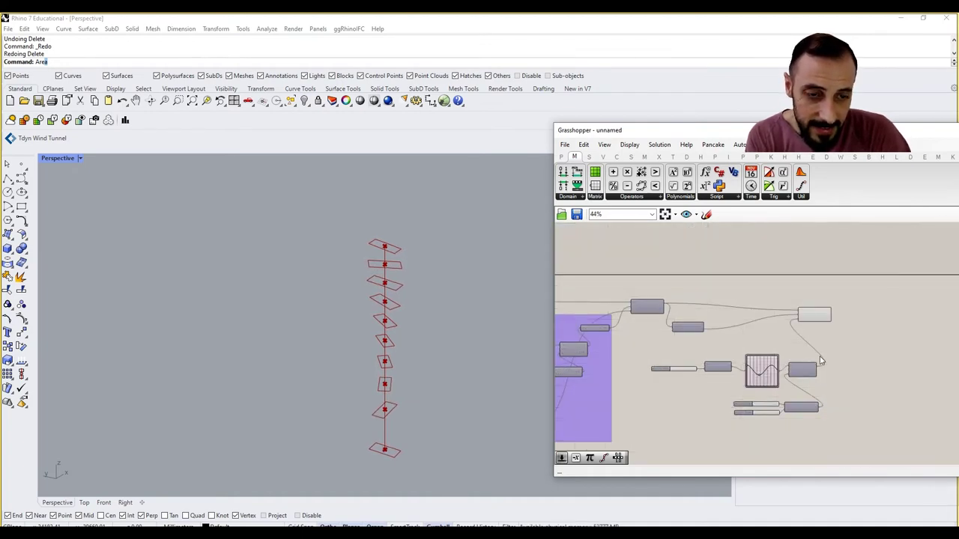
pyautogui.scroll(2, 820, 361)
pyautogui.moveTo(832, 349); pyautogui.dragTo(609, 442)
pyautogui.hotkey('ctrl', 'g')
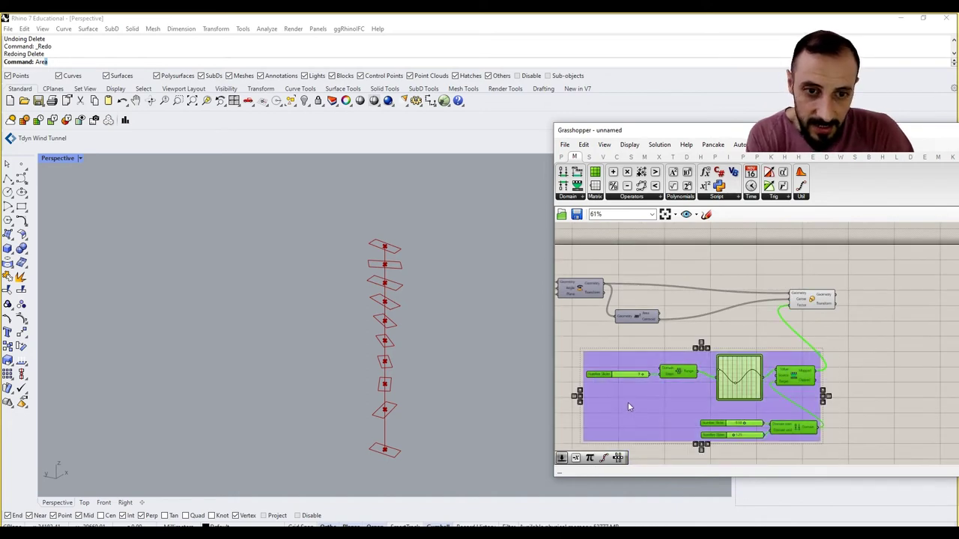
# Add a Scribble note above the Graph Mapper and include it in the new scaling group
pyautogui.rightClick(564, 411)
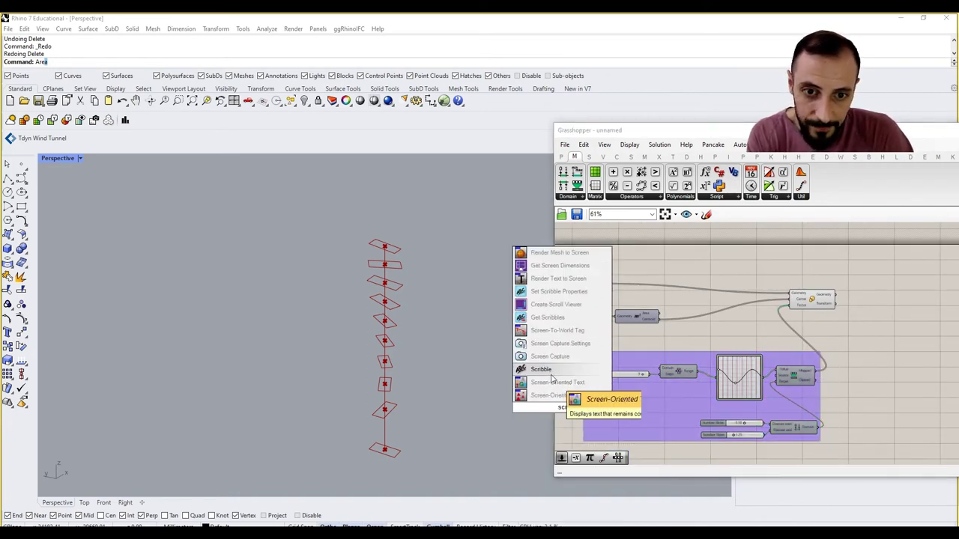
pyautogui.click(563, 396)
pyautogui.moveTo(564, 397); pyautogui.dragTo(695, 334)
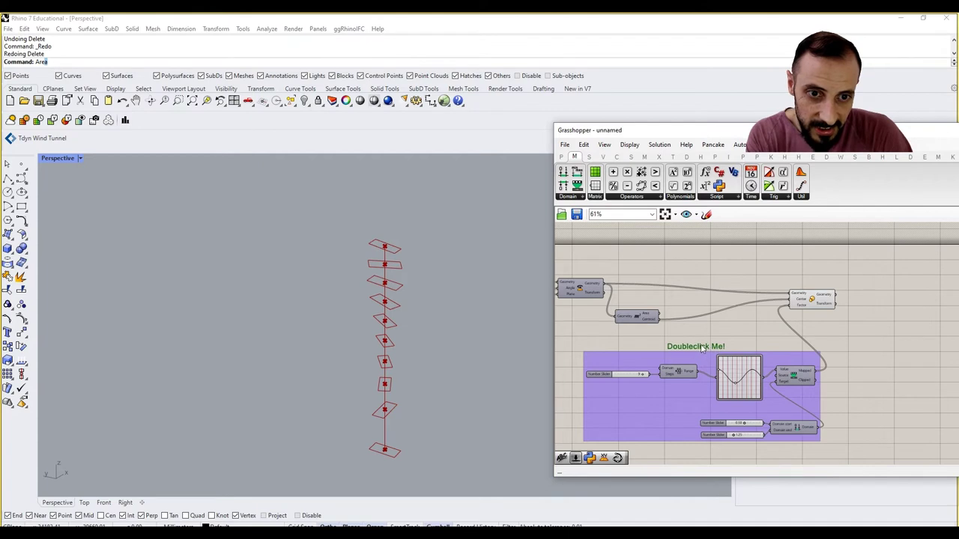
pyautogui.rightClick(696, 362)
pyautogui.click(730, 440)
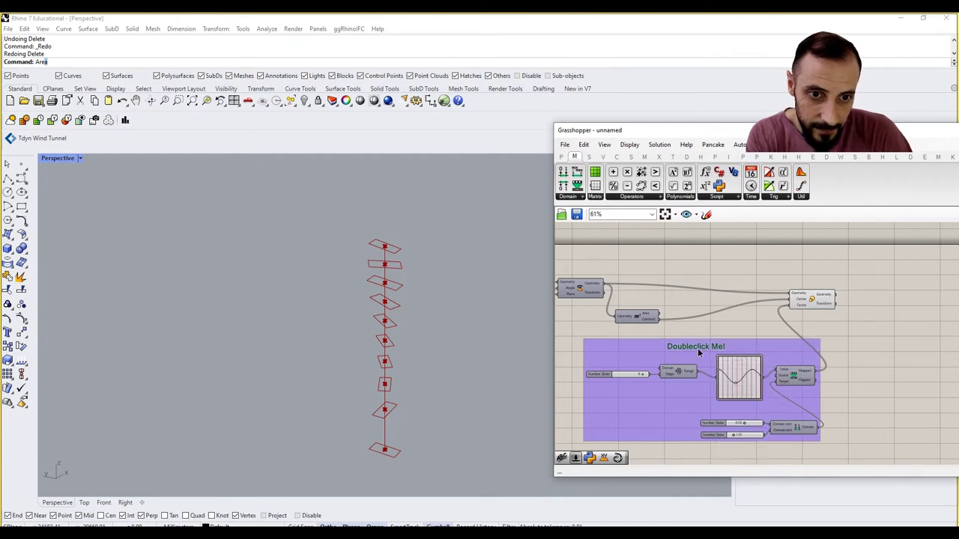
# Set the Scribble note's text to "Size Control"
pyautogui.doubleClick(698, 348)
pyautogui.write('Size Control')
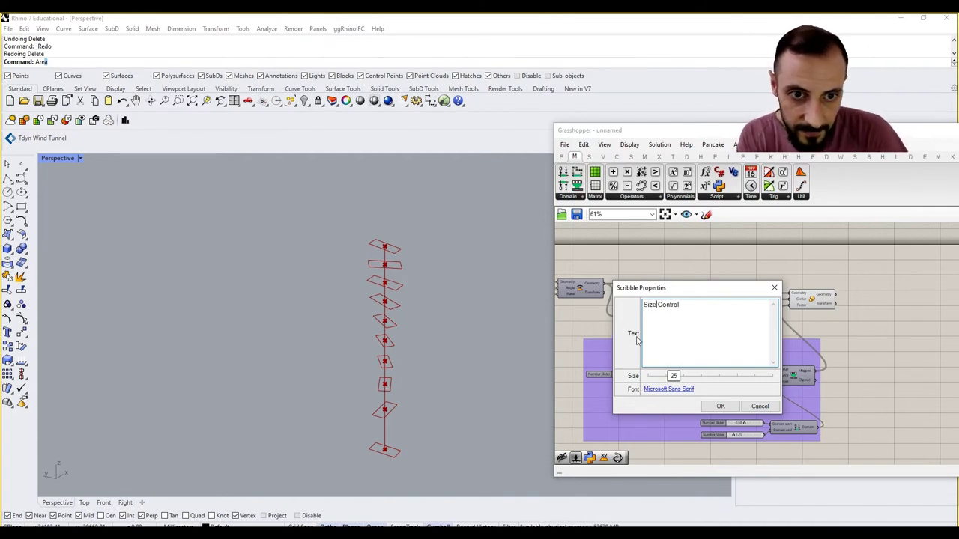
pyautogui.click(719, 406)
# Slightly raise the end handle of the linear graph in the YZ Rotation Control group to steepen the line
pyautogui.scroll(-5, 708, 338)
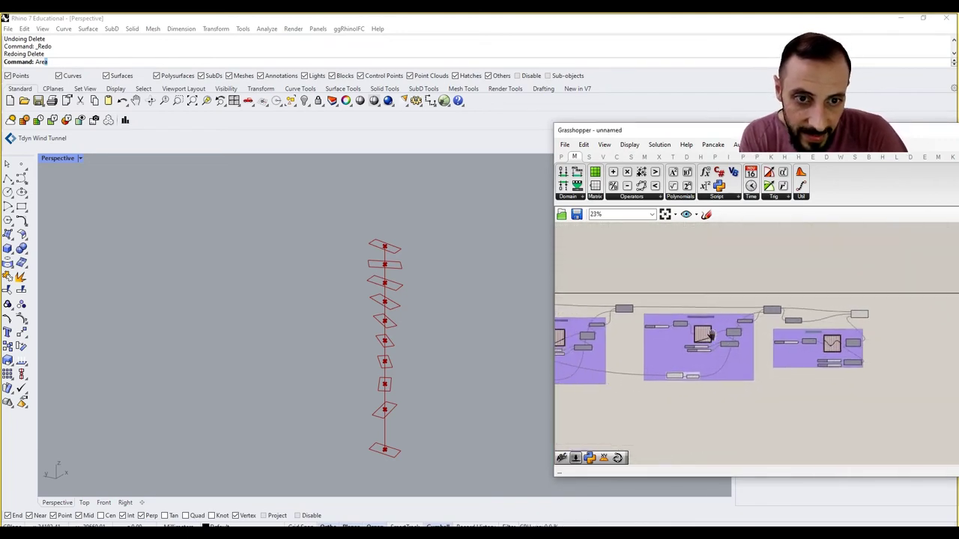
pyautogui.scroll(5, 710, 335)
pyautogui.scroll(1, 742, 351)
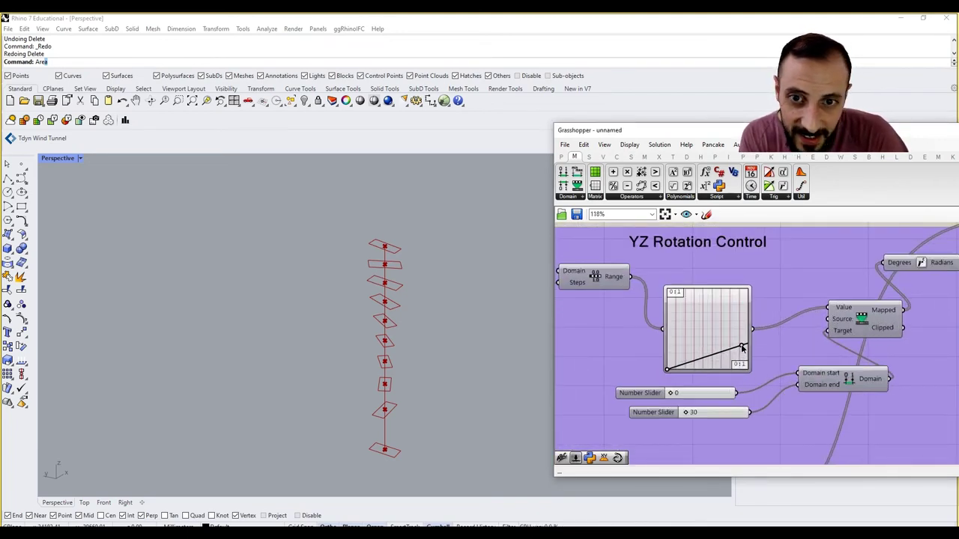
pyautogui.moveTo(743, 346); pyautogui.dragTo(740, 337)
pyautogui.moveTo(740, 339); pyautogui.dragTo(827, 341, button='right')
pyautogui.scroll(-5, 832, 343)
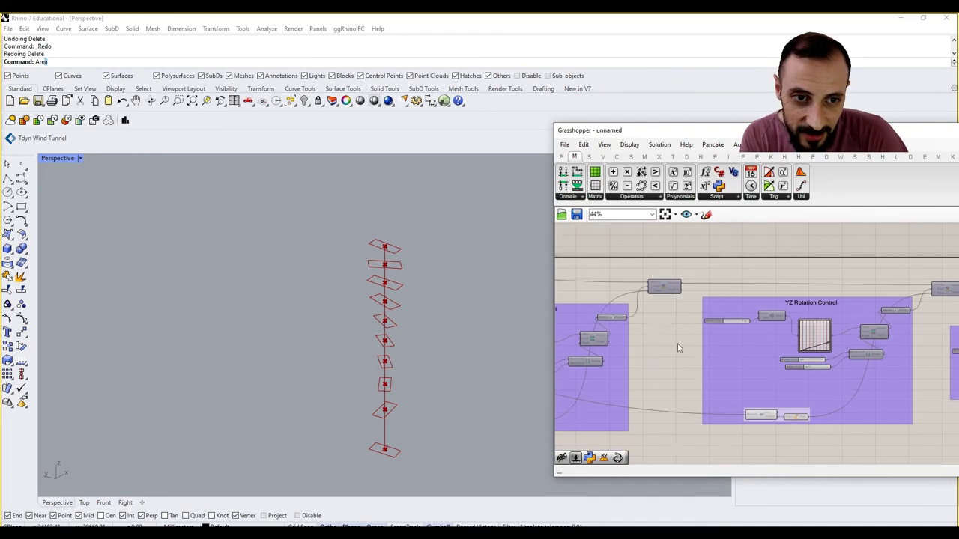
pyautogui.scroll(3, 880, 346)
pyautogui.scroll(3, 768, 341)
pyautogui.scroll(1, 788, 341)
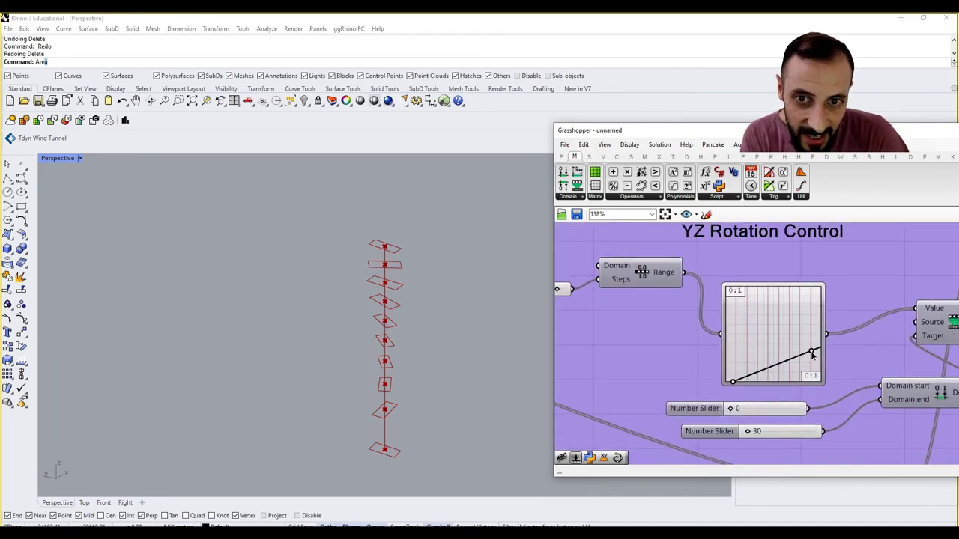
# Move the start-side Bezier handle of the XY Rotation Control graph further right to reshape the twist
pyautogui.scroll(-4, 814, 348)
pyautogui.scroll(3, 704, 345)
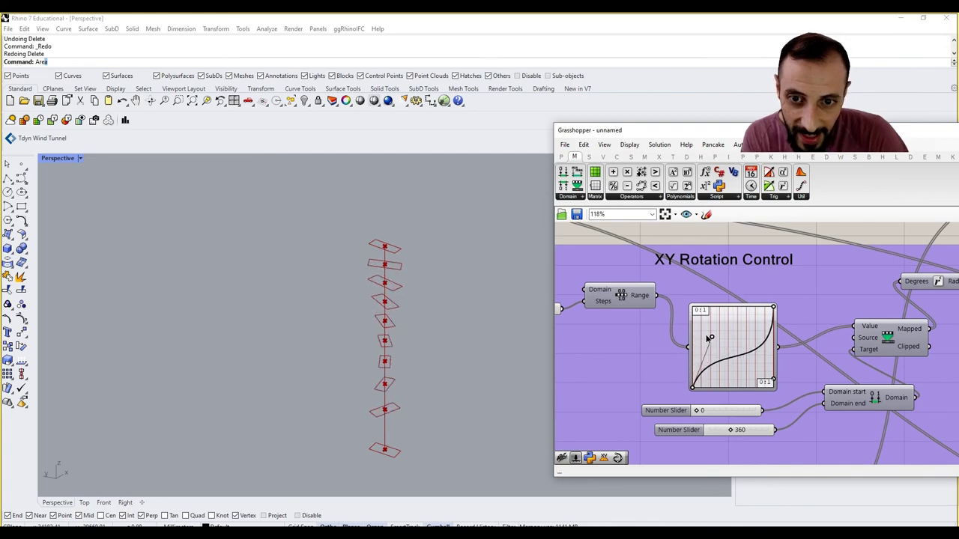
pyautogui.moveTo(709, 339); pyautogui.dragTo(730, 344)
# Lower the curve handle of the first graph in the Uneven Curve Division group slightly to flatten its bend
pyautogui.scroll(-7, 731, 344)
pyautogui.moveTo(731, 346); pyautogui.dragTo(881, 346, button='right')
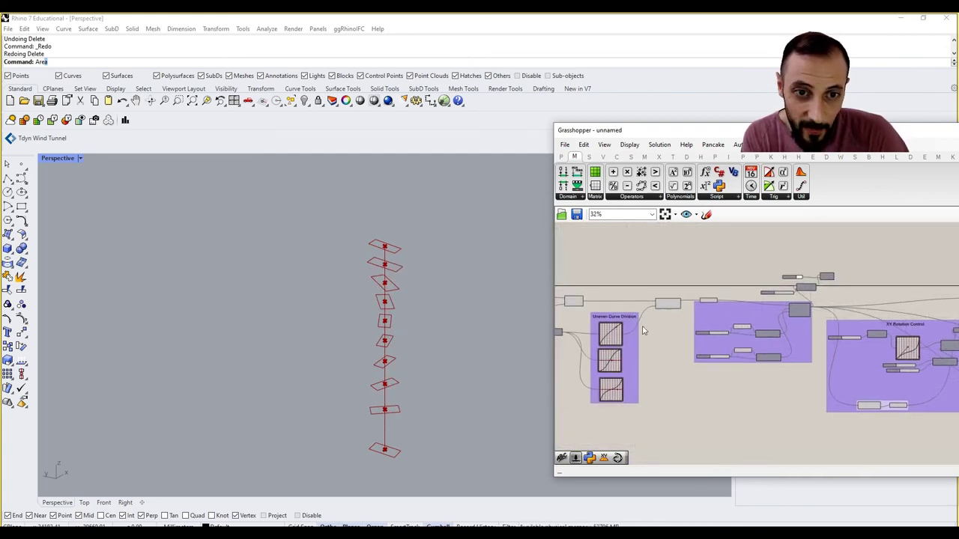
pyautogui.moveTo(597, 353); pyautogui.dragTo(678, 353, button='right')
pyautogui.scroll(8, 680, 358)
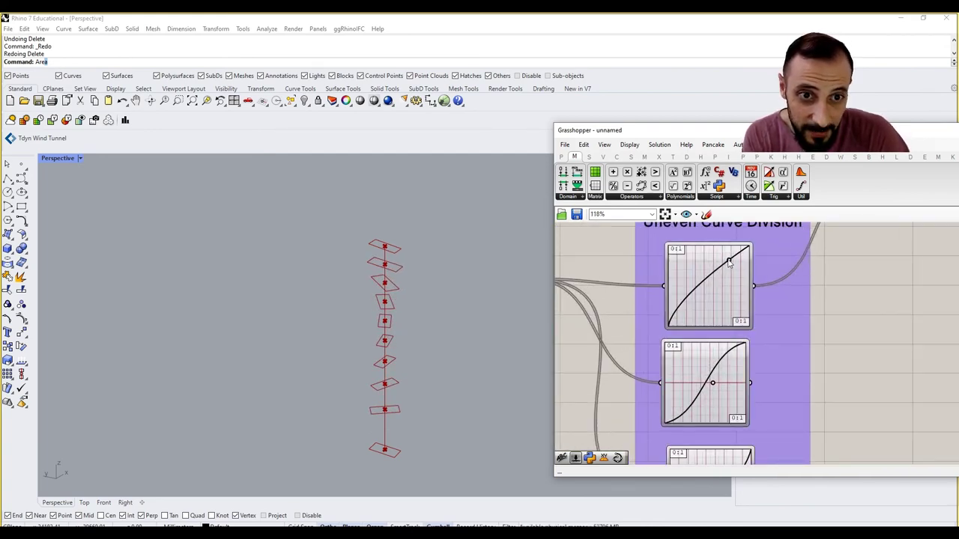
pyautogui.moveTo(729, 262)
pyautogui.mouseDown()
pyautogui.moveTo(718, 255)
pyautogui.moveTo(726, 271)
pyautogui.mouseUp()
# Move the Scale component further right of the Size Control group and keep it selected to highlight the scaled rectangles
pyautogui.scroll(-10, 835, 306)
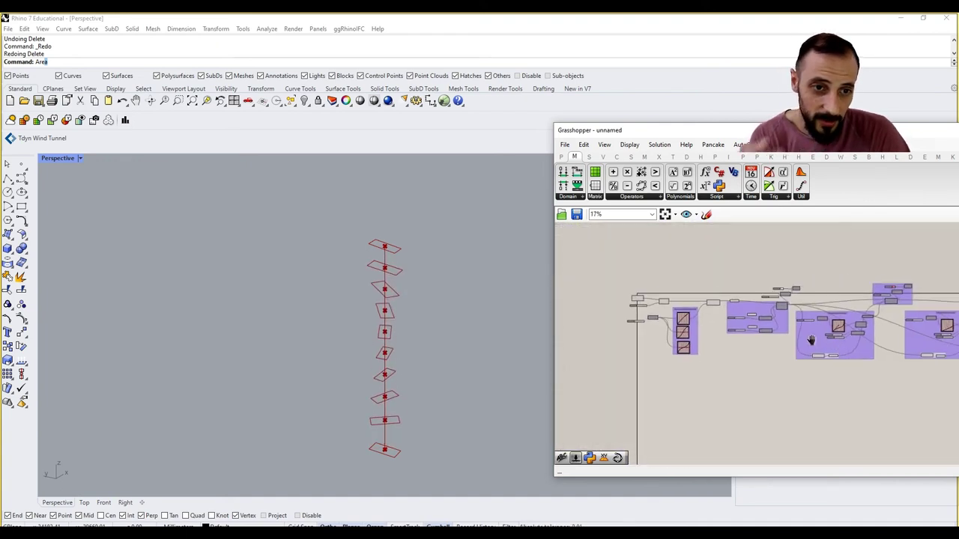
pyautogui.moveTo(811, 341); pyautogui.dragTo(569, 337, button='right')
pyautogui.moveTo(952, 307); pyautogui.dragTo(732, 324, button='right')
pyautogui.scroll(8, 653, 325)
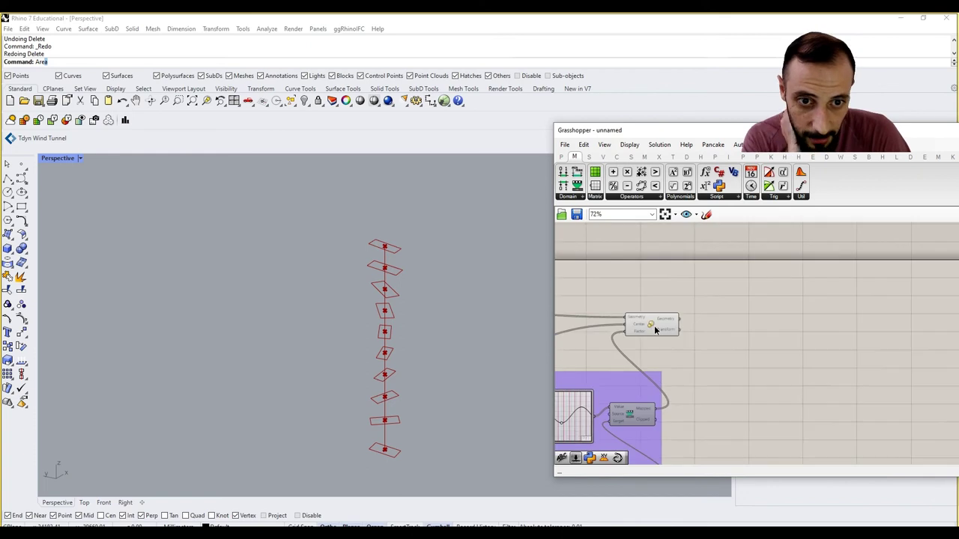
pyautogui.moveTo(654, 330); pyautogui.dragTo(717, 312)
pyautogui.click(708, 333)
# Deepen the dip of the sine graph in the Size Control group and shift it slightly toward the start
pyautogui.moveTo(681, 349); pyautogui.dragTo(782, 334, button='right')
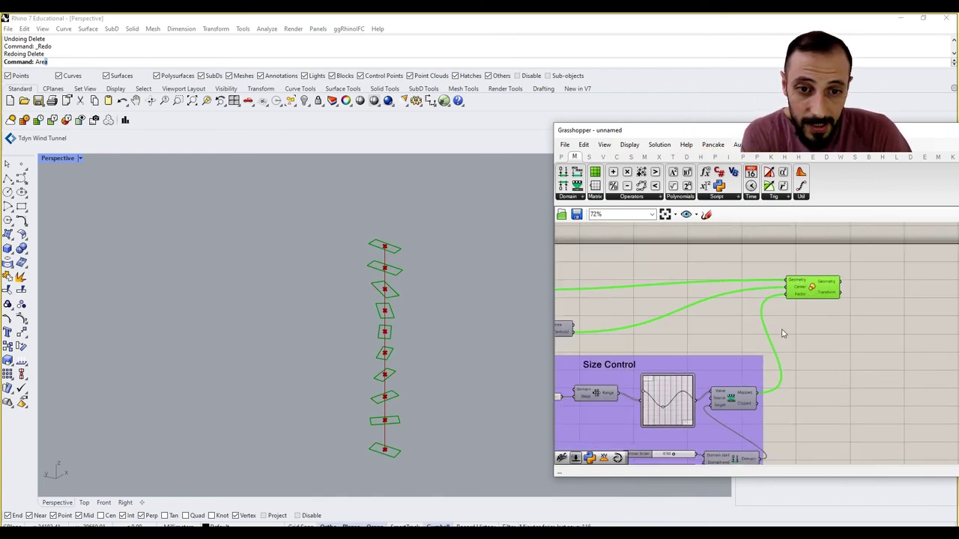
pyautogui.scroll(2, 661, 408)
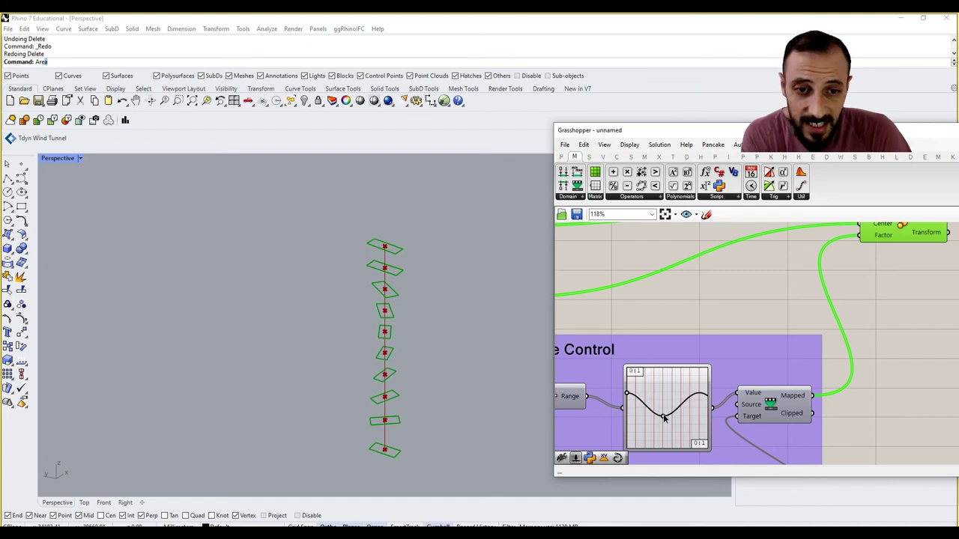
pyautogui.moveTo(663, 427); pyautogui.dragTo(659, 424)
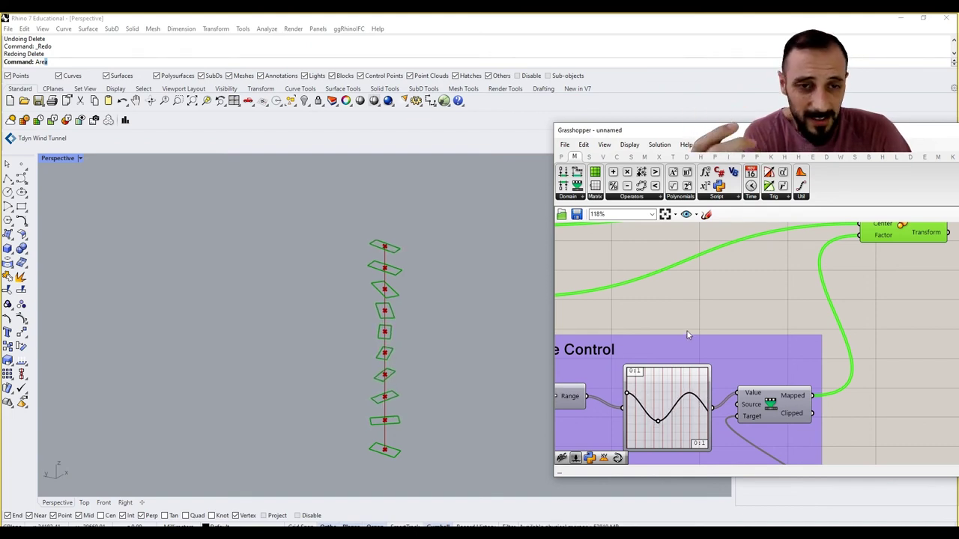